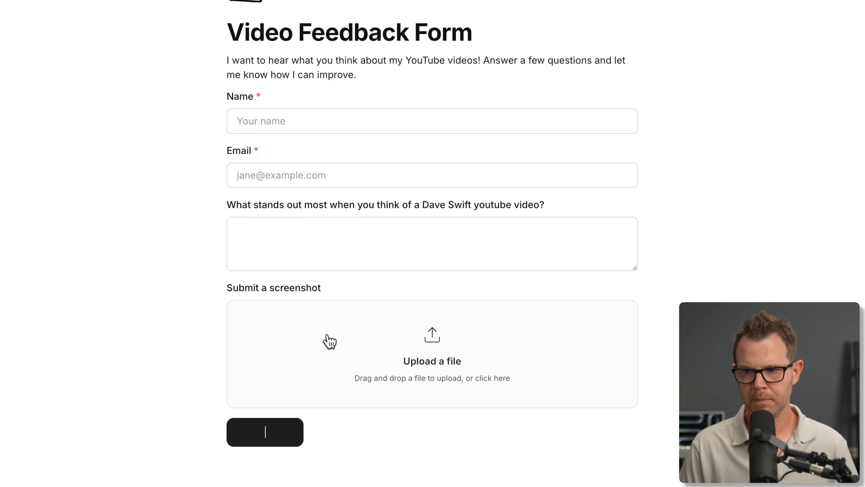
# Insert a new button block directly above the Submit button of the feedback form.
pyautogui.click(306, 450)
pyautogui.write('/')
pyautogui.click(354, 351)
pyautogui.scroll(-2, 357, 361)
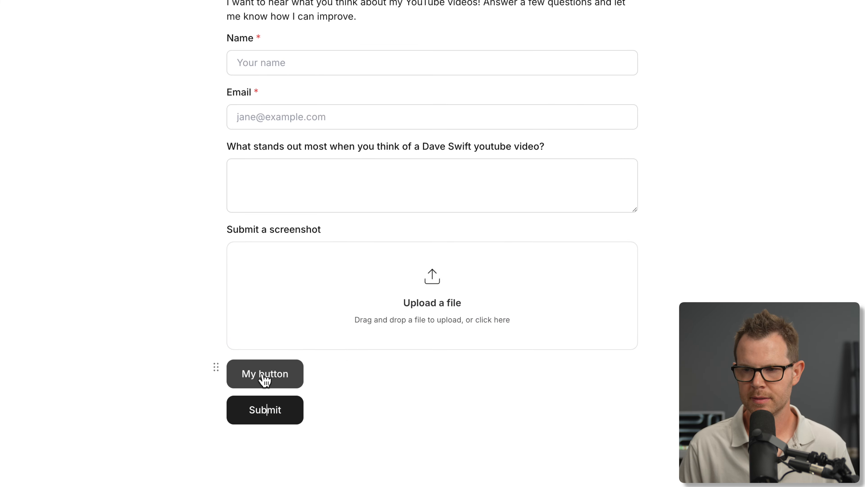
# Set the on-click action of the My button block to Set active view.
pyautogui.click(216, 367)
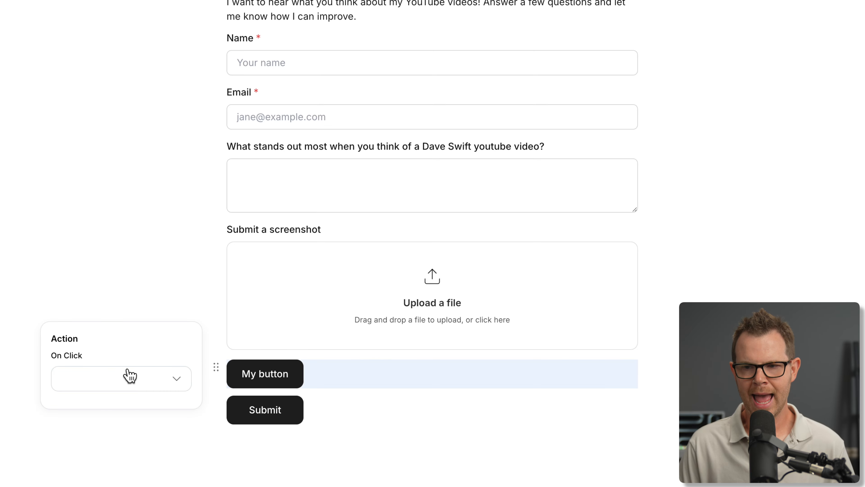
pyautogui.click(127, 379)
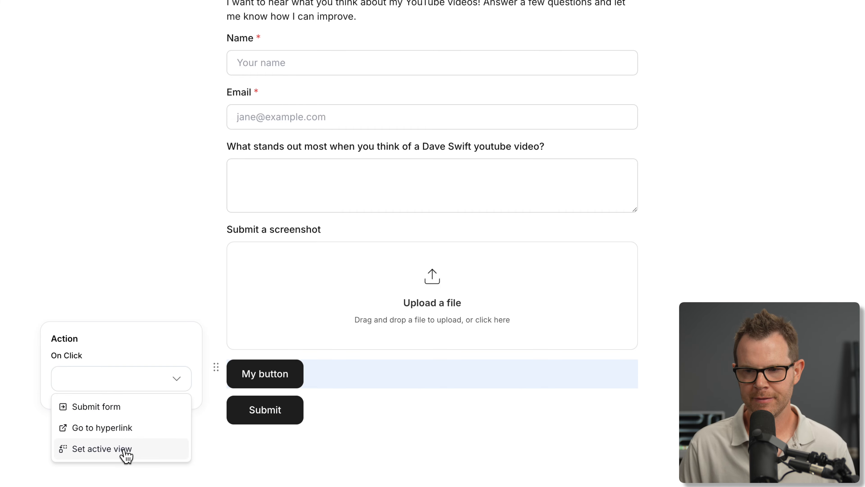
pyautogui.click(124, 451)
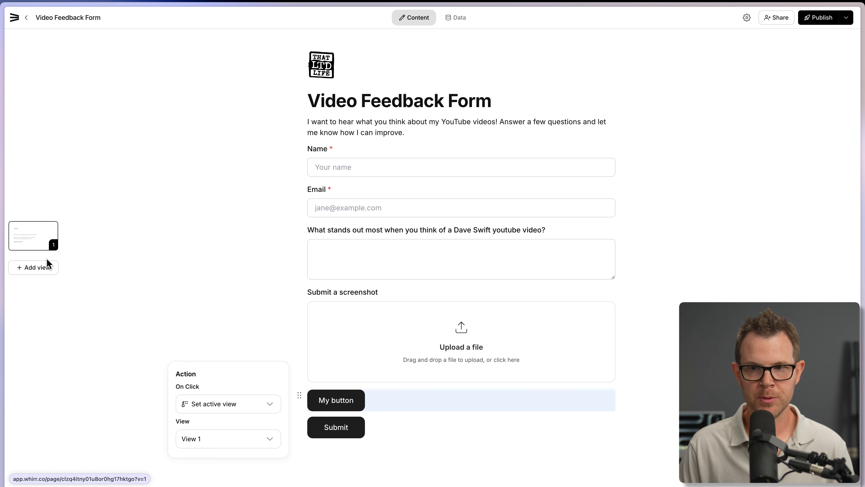
# Add a second view to the form and make View 2 the target of the My button block.
pyautogui.click(38, 273)
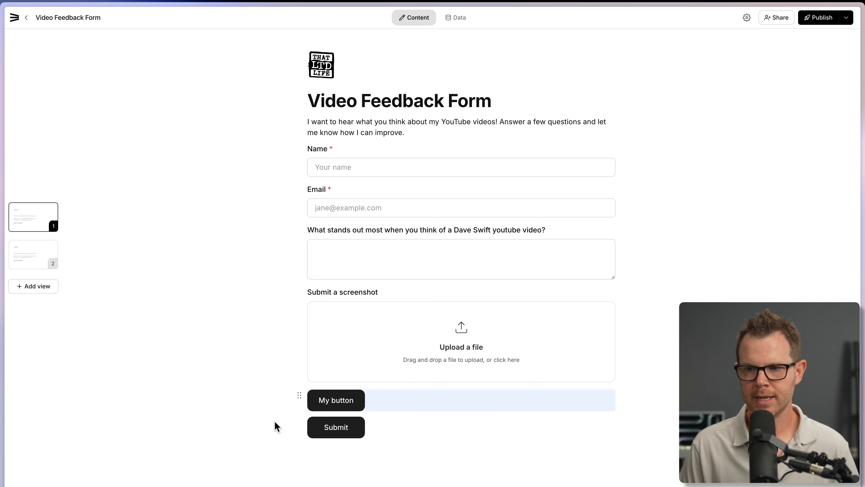
pyautogui.click(298, 394)
pyautogui.click(193, 426)
pyautogui.click(208, 458)
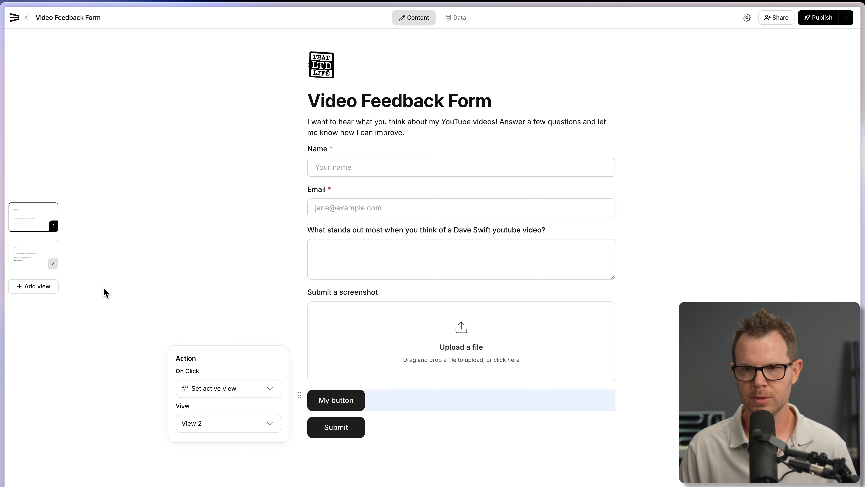
# Change the Submit button's on-click action to Set active view.
pyautogui.click(327, 430)
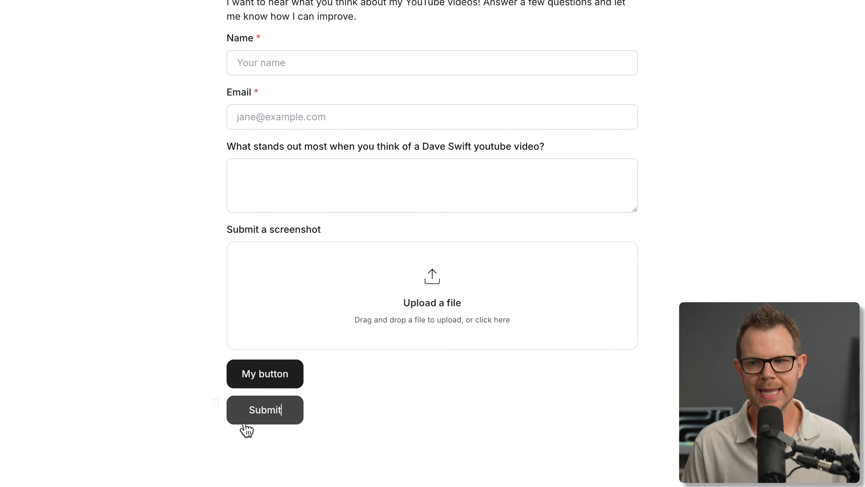
pyautogui.click(212, 403)
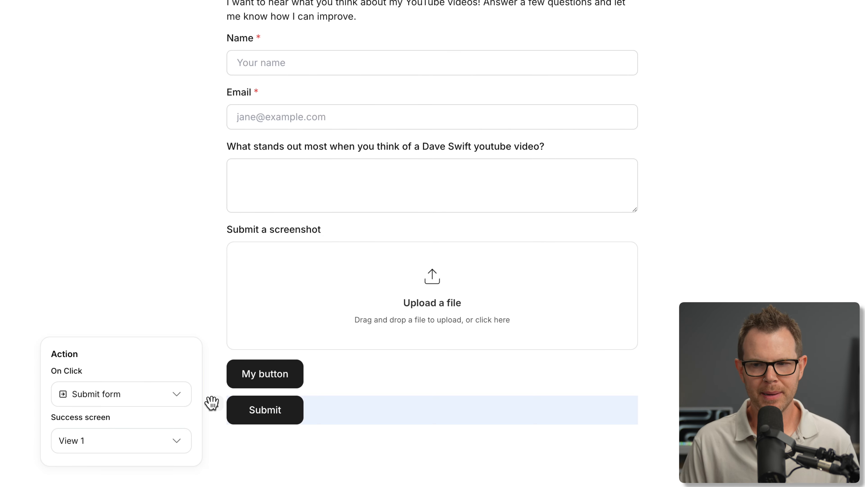
pyautogui.click(177, 399)
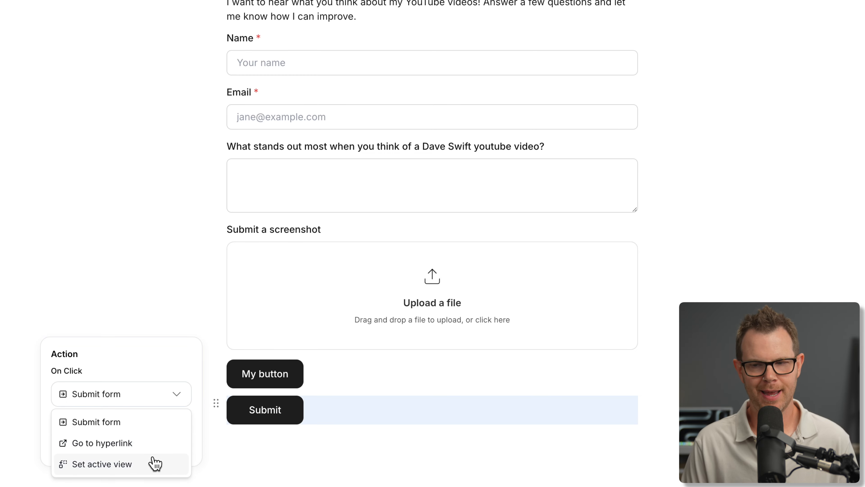
pyautogui.click(154, 465)
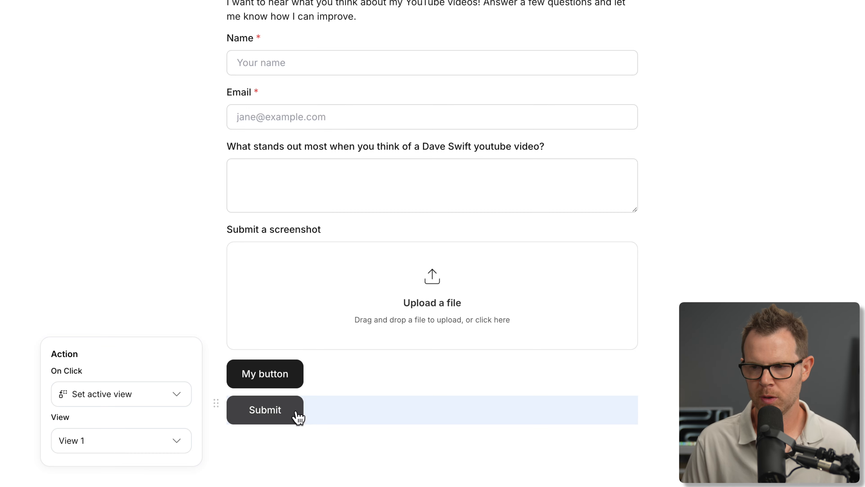
# Delete the Submit button and relabel the remaining button "Next Page".
pyautogui.click(337, 414)
pyautogui.press('Return')
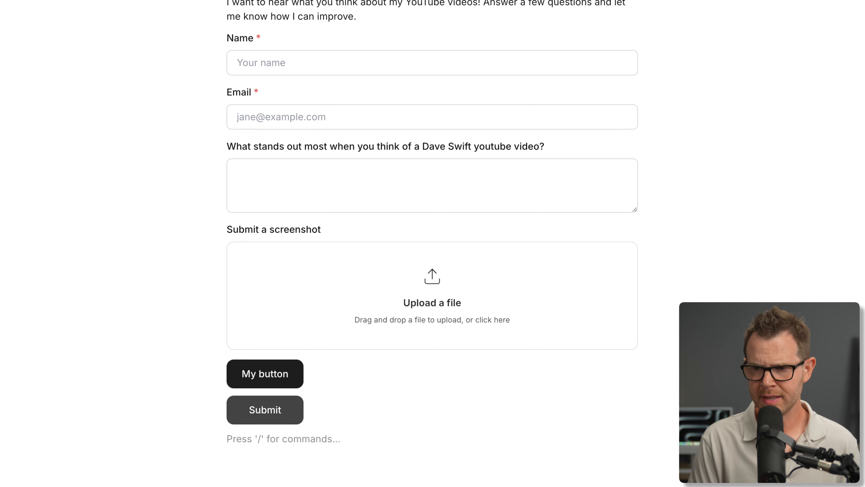
pyautogui.press('BackSpace')
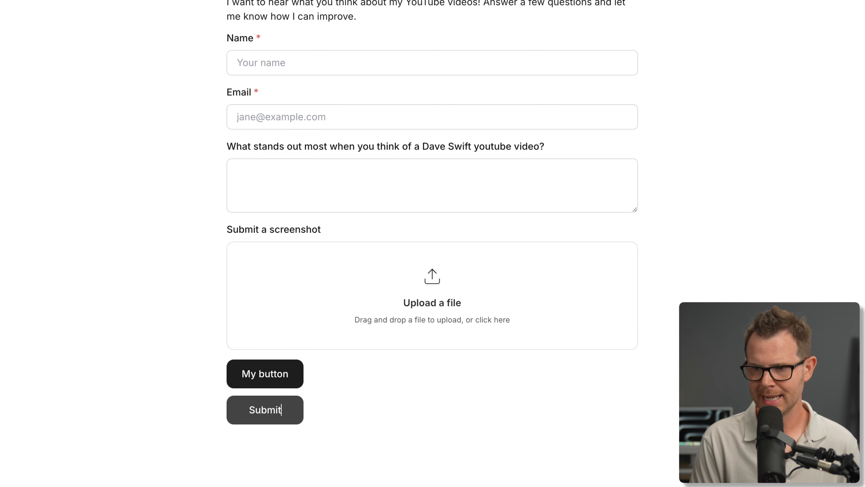
pyautogui.press('BackSpace')
pyautogui.press('BackSpace')
pyautogui.press('BackSpace')
pyautogui.press('BackSpace')
pyautogui.press('BackSpace')
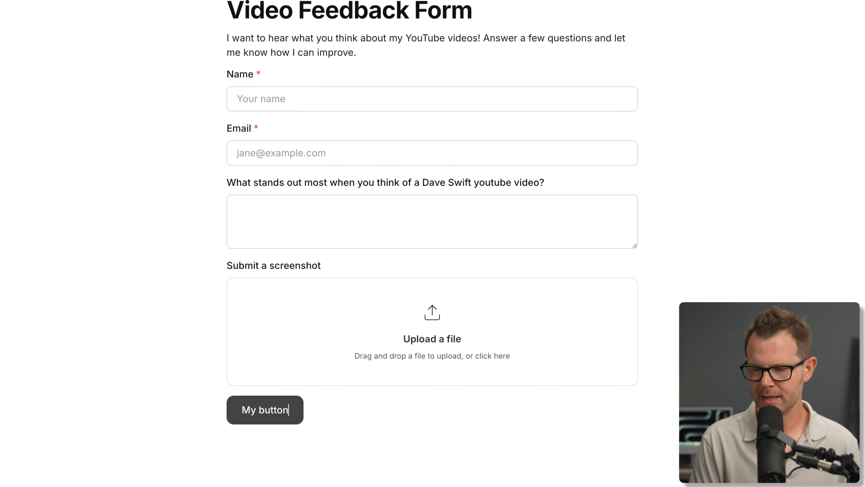
pyautogui.click(412, 417)
pyautogui.click(372, 423)
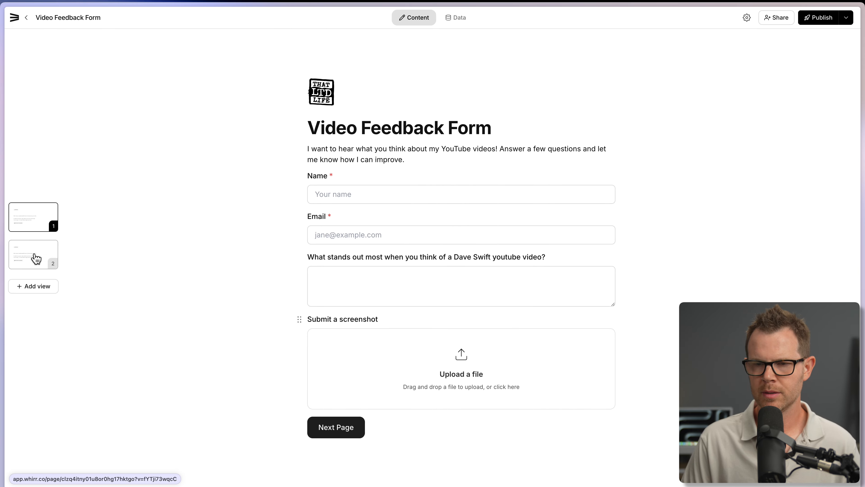
# Open the second view, insert a Media Player block and show its settings.
pyautogui.click(34, 259)
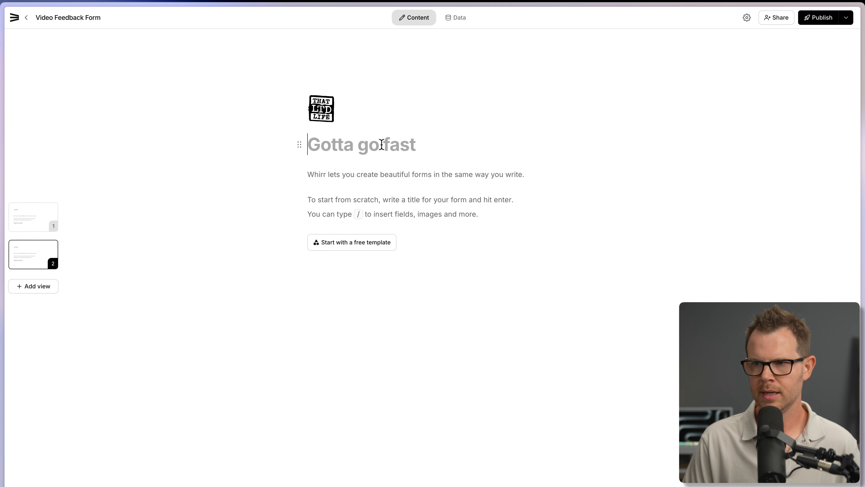
pyautogui.write('/')
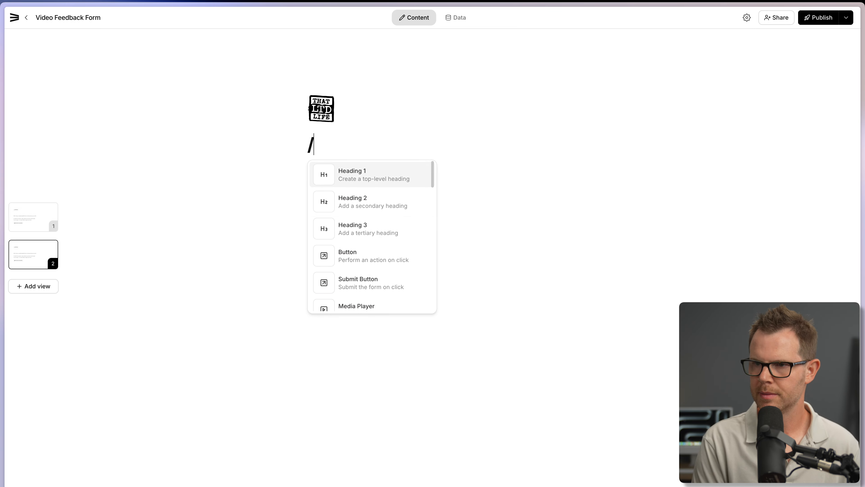
pyautogui.moveTo(410, 139); pyautogui.dragTo(409, 159)
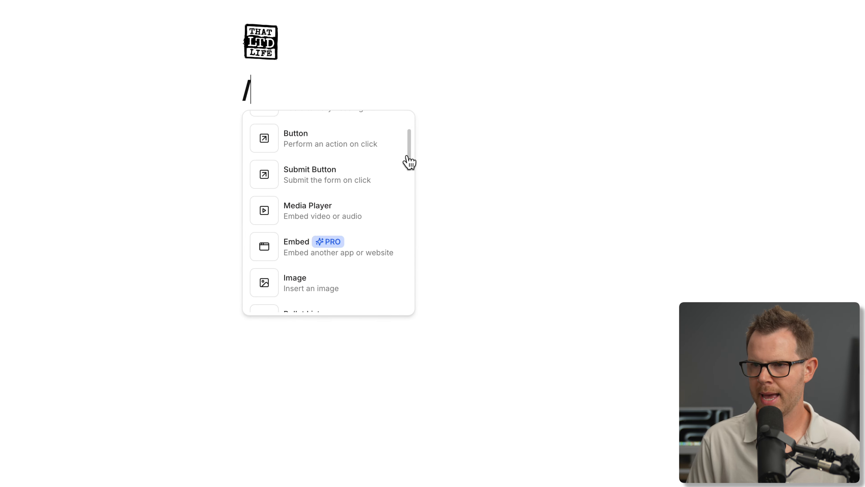
pyautogui.click(326, 217)
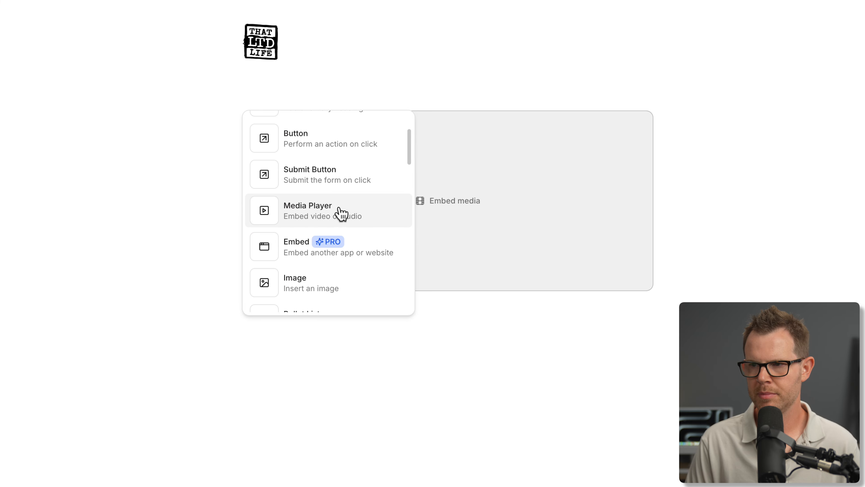
pyautogui.click(436, 204)
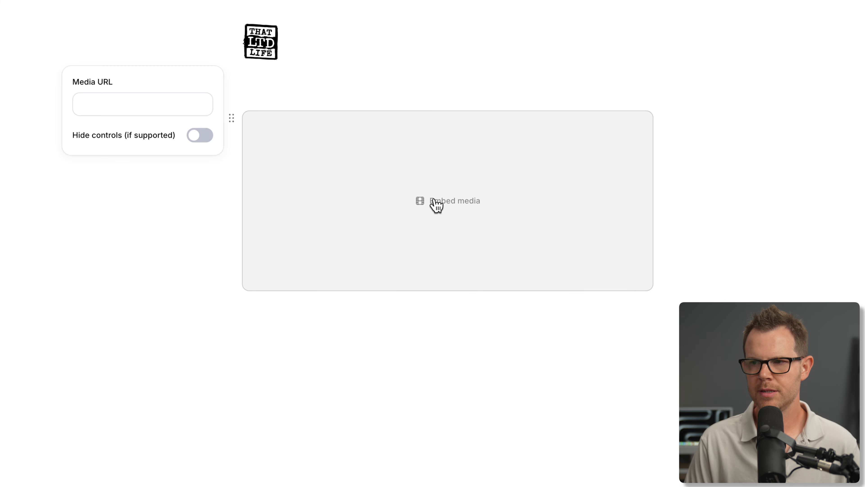
pyautogui.click(95, 99)
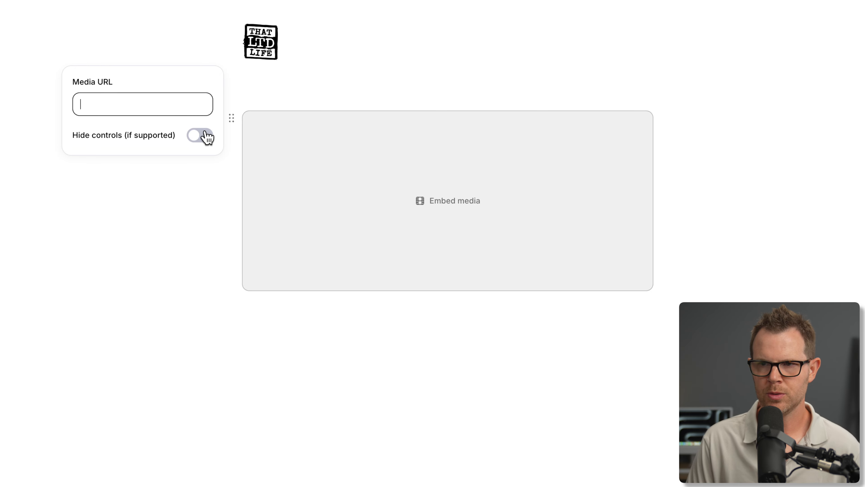
pyautogui.click(131, 102)
pyautogui.write('https://youtu.be/FMd3ohaNQr0?si=-kc0-UcPmvA1jnnB')
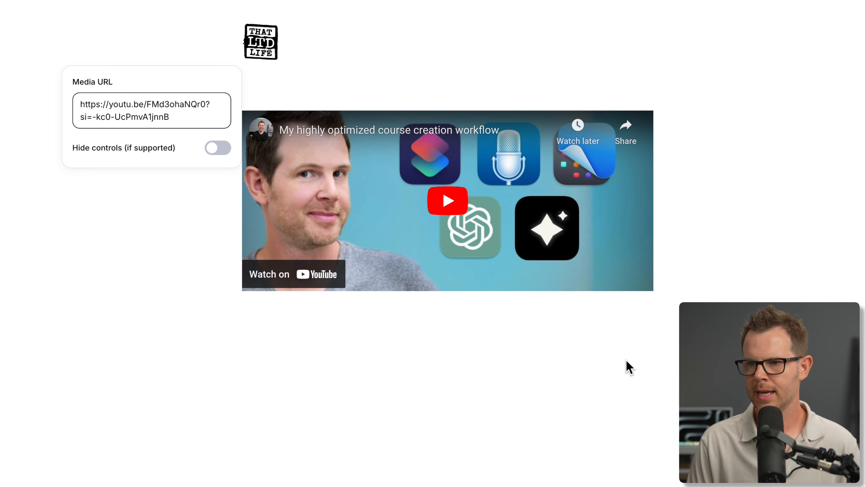
pyautogui.click(630, 363)
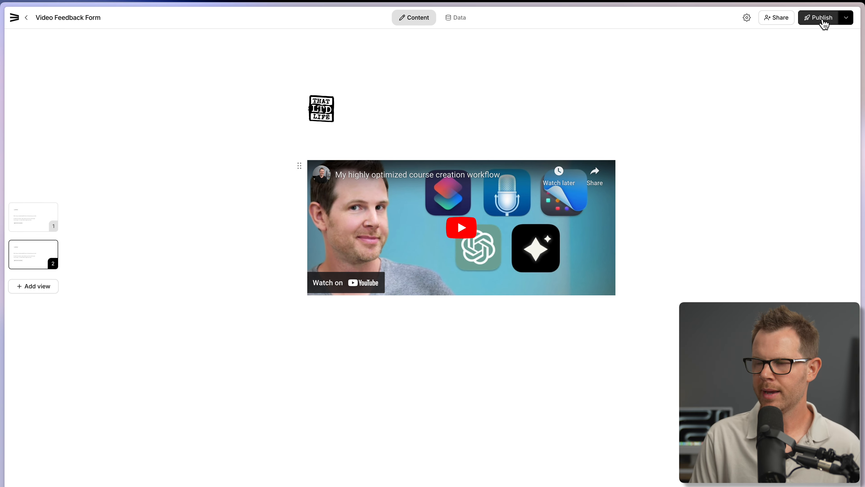
# Publish the form, open the live version in a new tab and try to advance without filling in any fields.
pyautogui.click(821, 18)
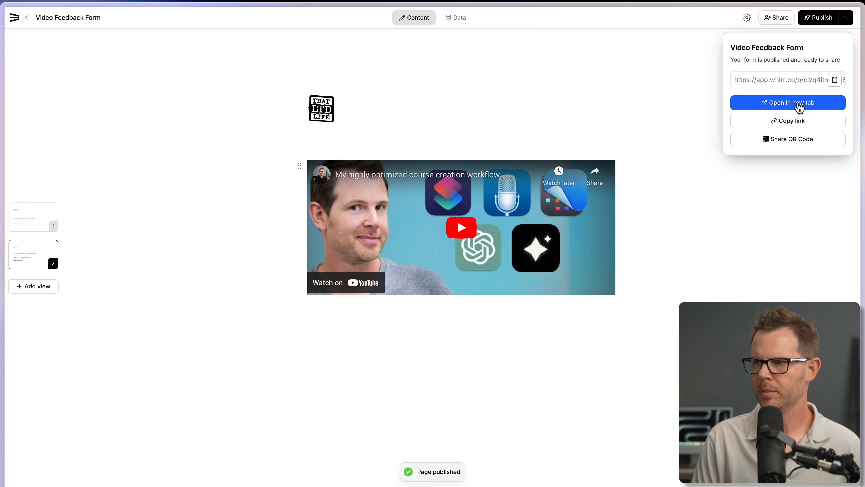
pyautogui.click(804, 103)
pyautogui.click(291, 418)
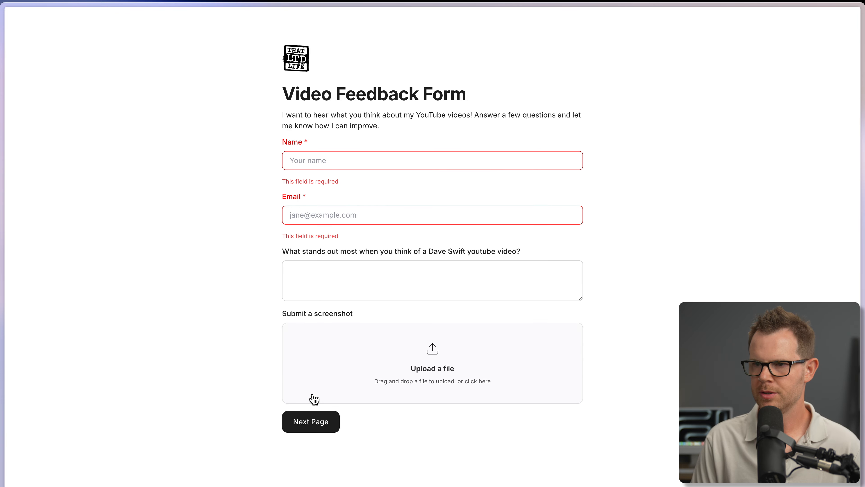
# Fill in the name and email fields, go to the second page, play the embedded video and close the live form.
pyautogui.write('Dave')
pyautogui.click(328, 203)
pyautogui.write('dave@')
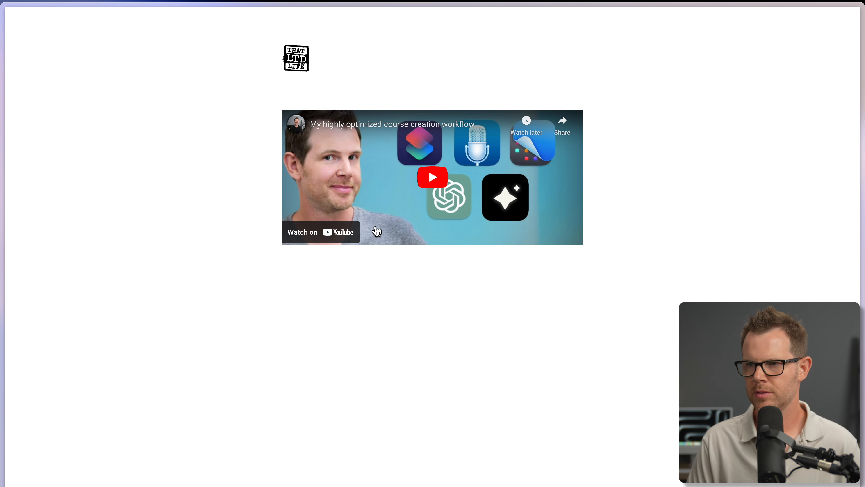
pyautogui.click(433, 177)
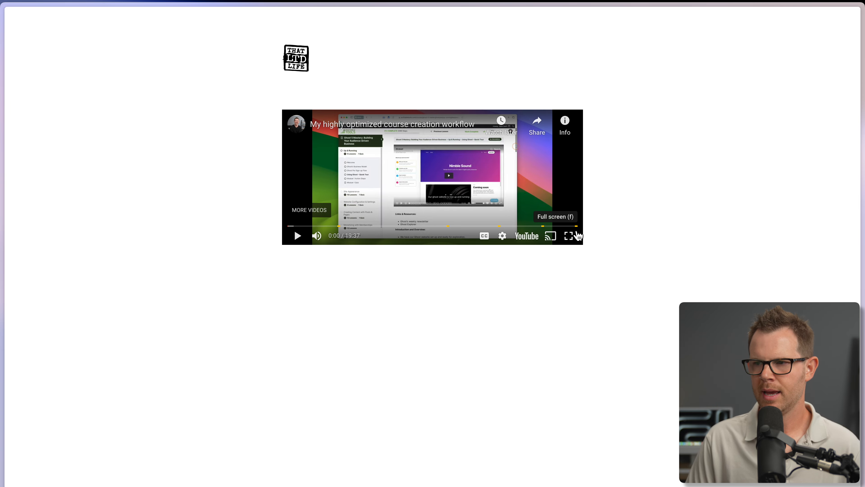
pyautogui.press('super+w')
# Undo the media embed on the second view and give the view the title "Page 2".
pyautogui.press('Down')
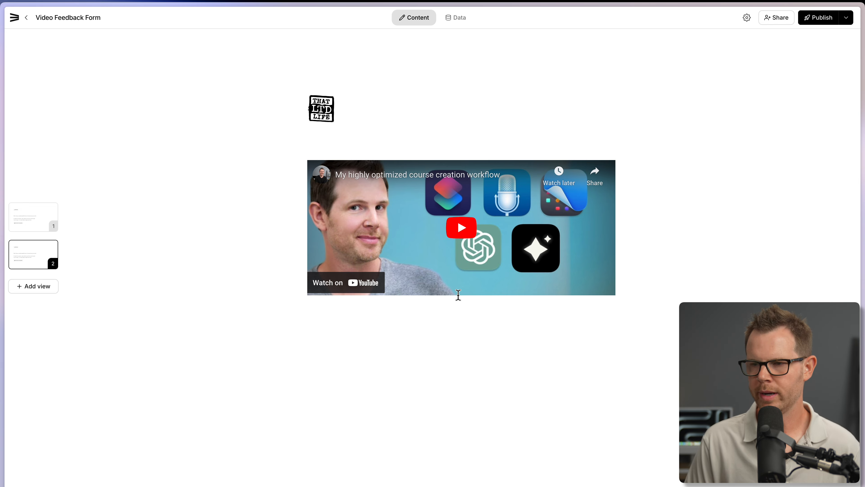
pyautogui.press('Up')
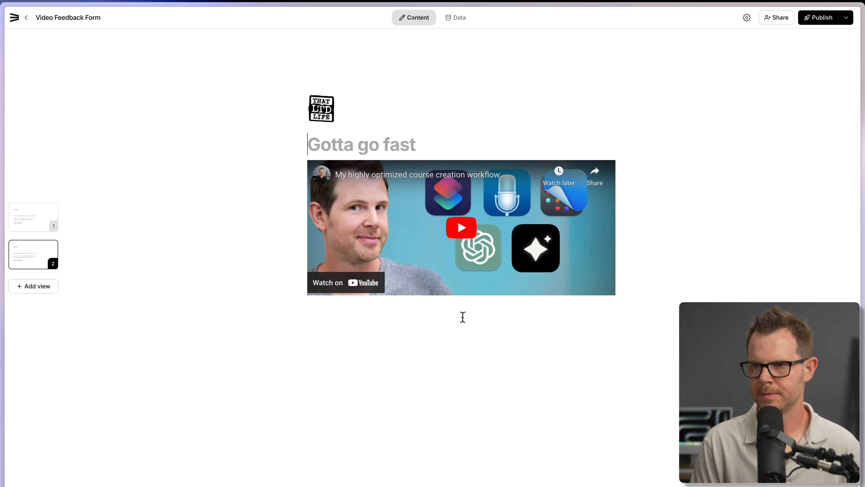
pyautogui.press('super+z')
pyautogui.press('super+z')
pyautogui.write('/')
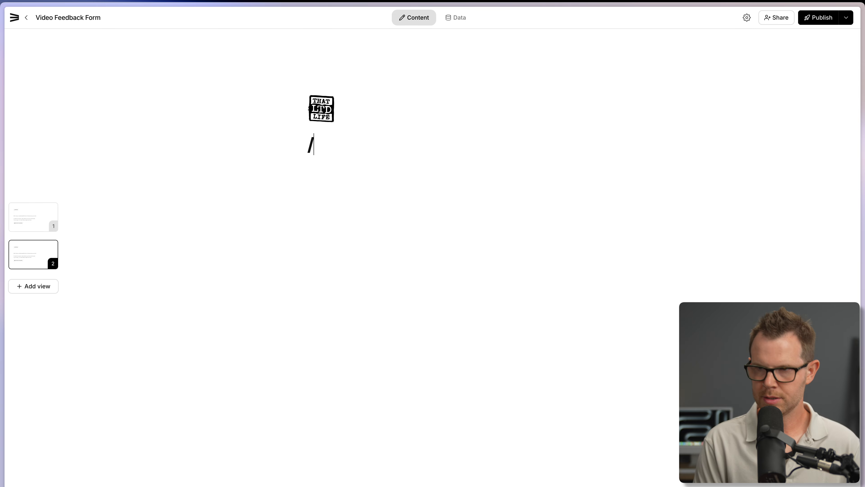
pyautogui.press('BackSpace')
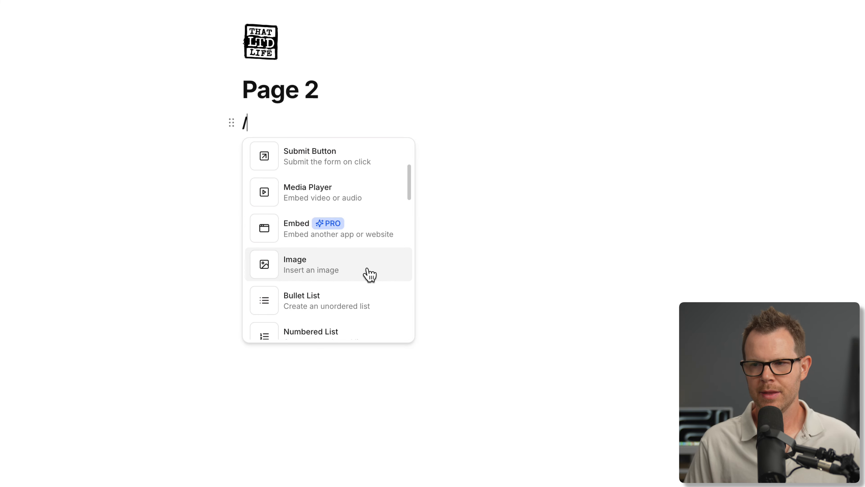
# Insert a Custom HTML block below the Page 2 title and open its code editor.
pyautogui.scroll(-3, 369, 275)
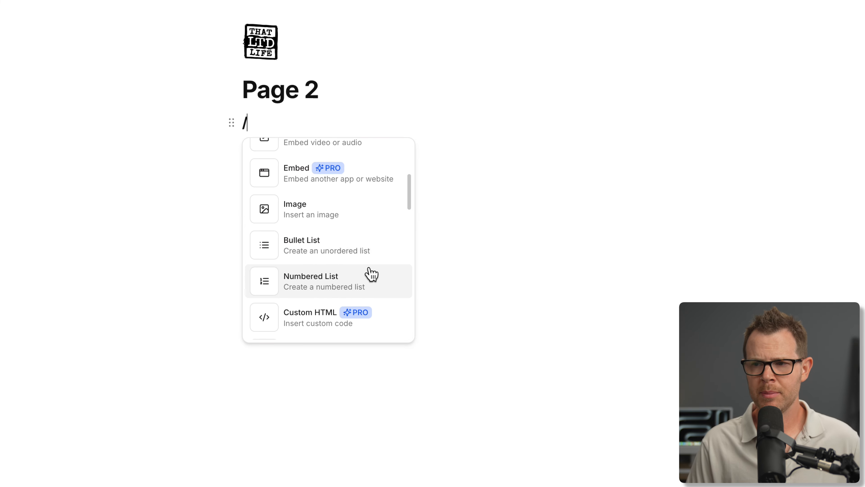
pyautogui.scroll(-3, 373, 261)
pyautogui.scroll(-1, 377, 261)
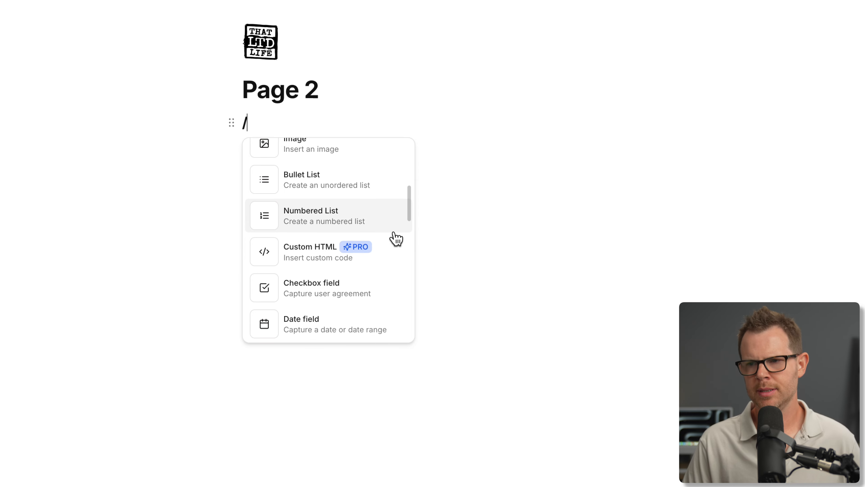
pyautogui.scroll(-2, 388, 240)
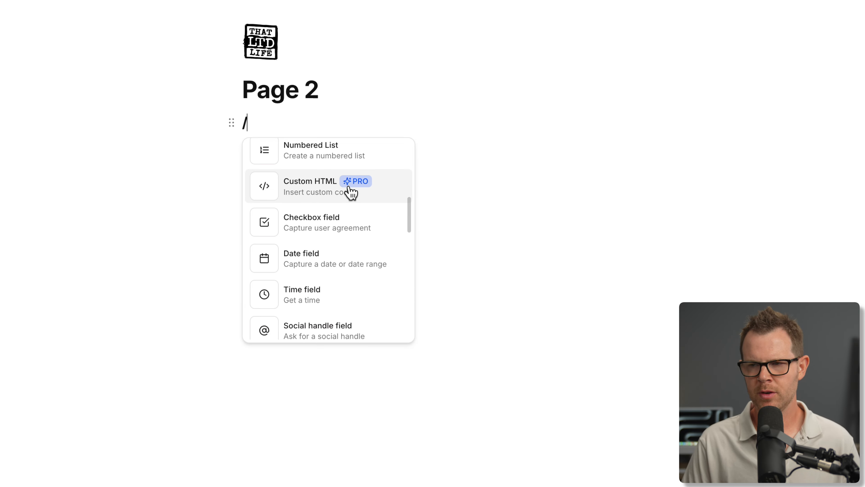
pyautogui.click(325, 192)
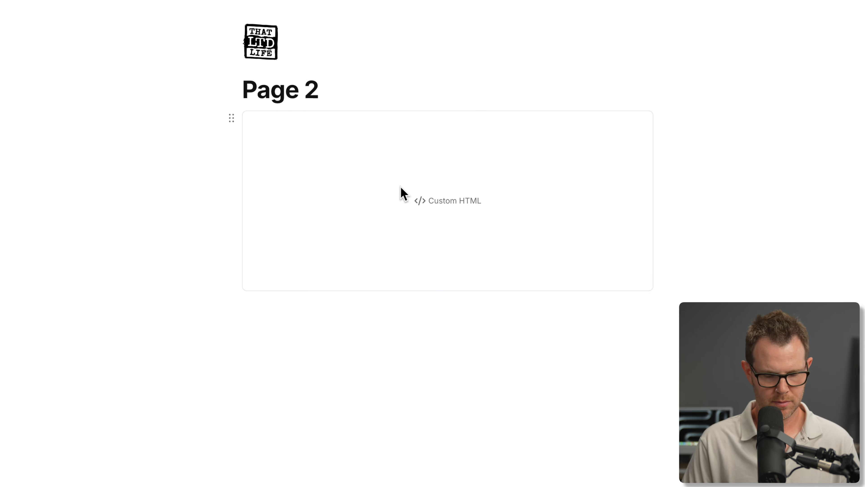
pyautogui.click(231, 118)
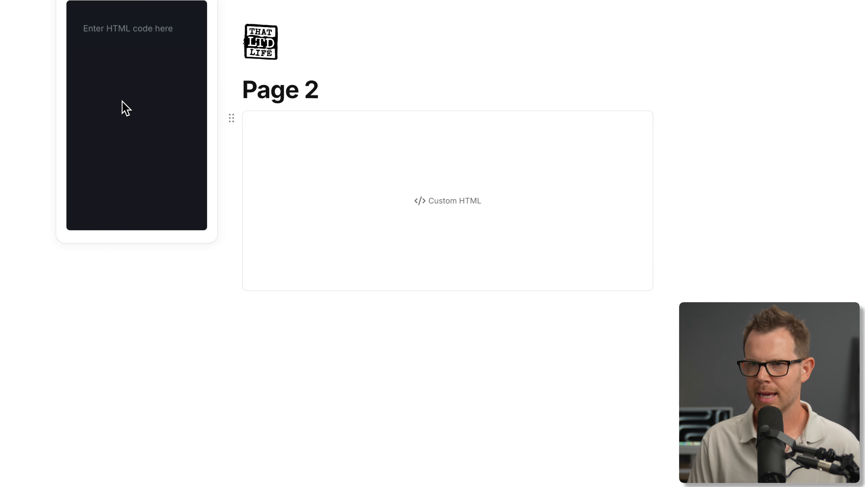
# Paste HTML with the heading "here is my custom html" and a Google link into the Custom HTML block, and check it after reopening the second view.
pyautogui.click(118, 32)
pyautogui.press('super+v')
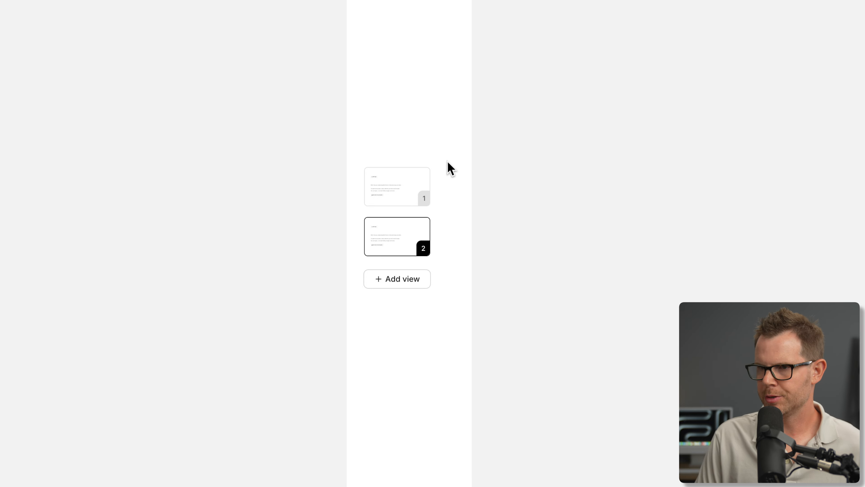
pyautogui.click(391, 244)
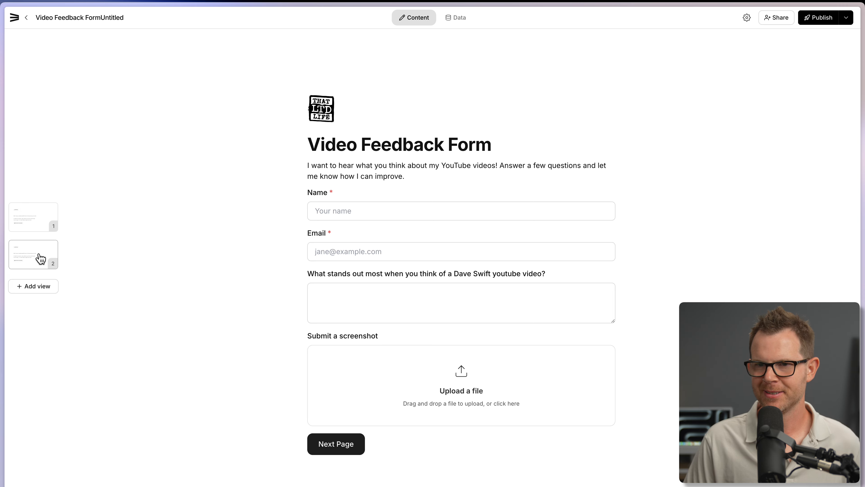
pyautogui.rightClick(36, 263)
pyautogui.click(39, 262)
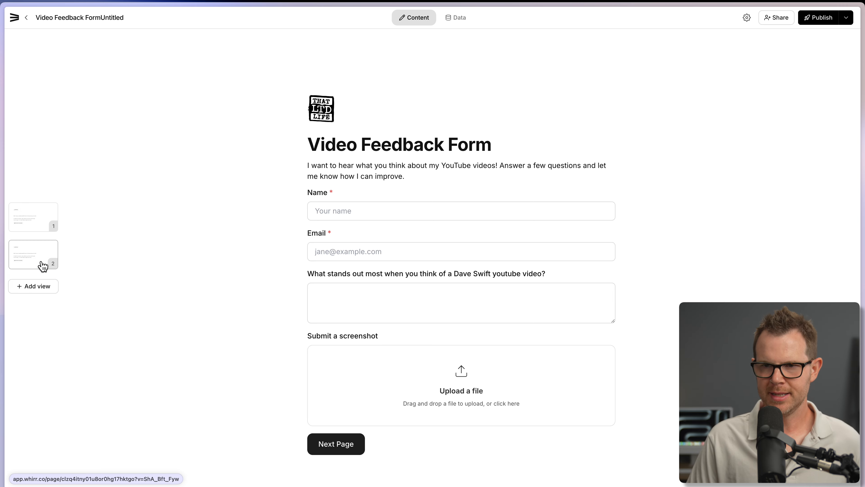
pyautogui.click(55, 264)
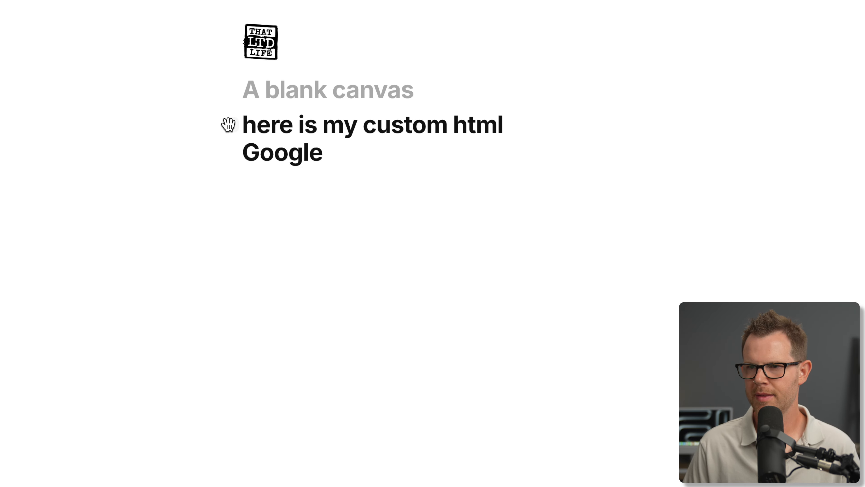
pyautogui.click(230, 123)
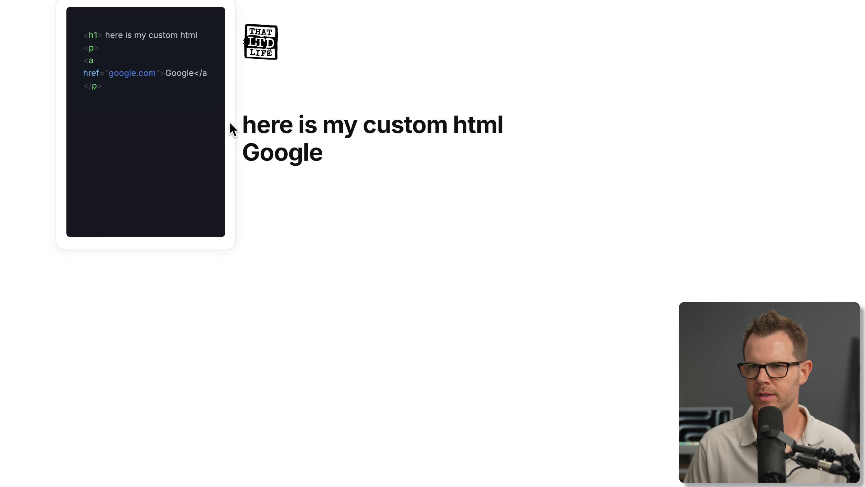
pyautogui.click(361, 148)
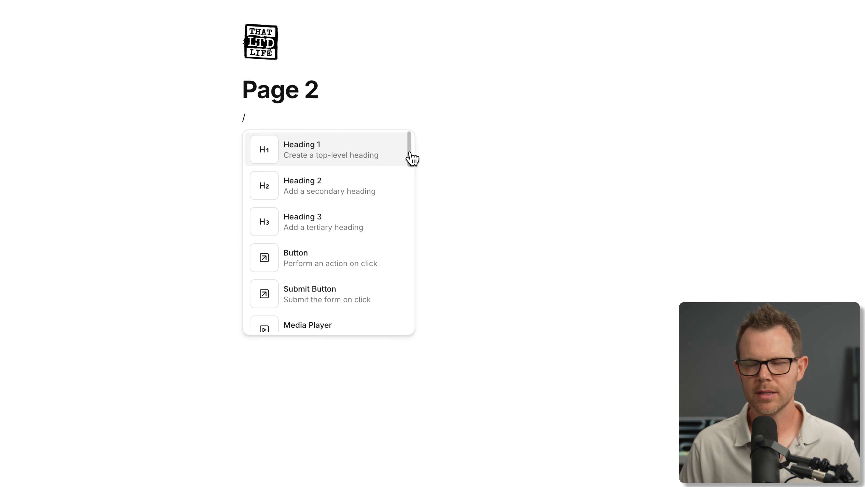
# Insert a Time field below the Page 2 title and activate its input for entering a time.
pyautogui.scroll(-1, 412, 159)
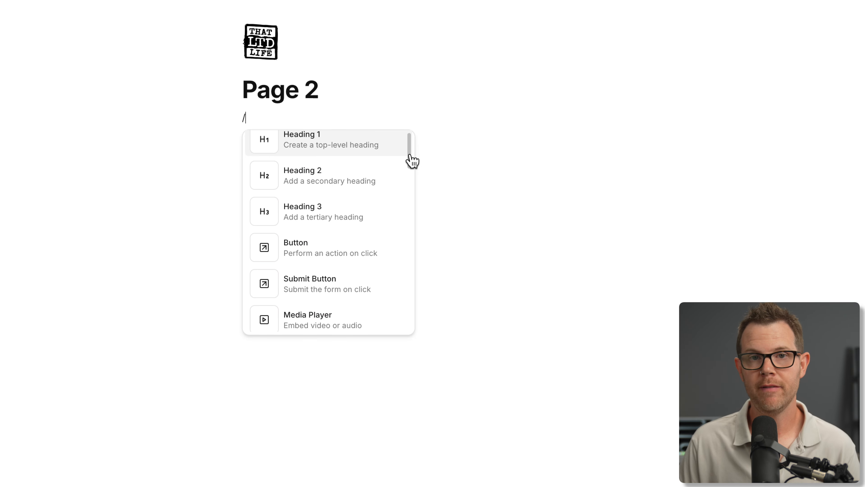
pyautogui.moveTo(409, 155); pyautogui.dragTo(408, 216)
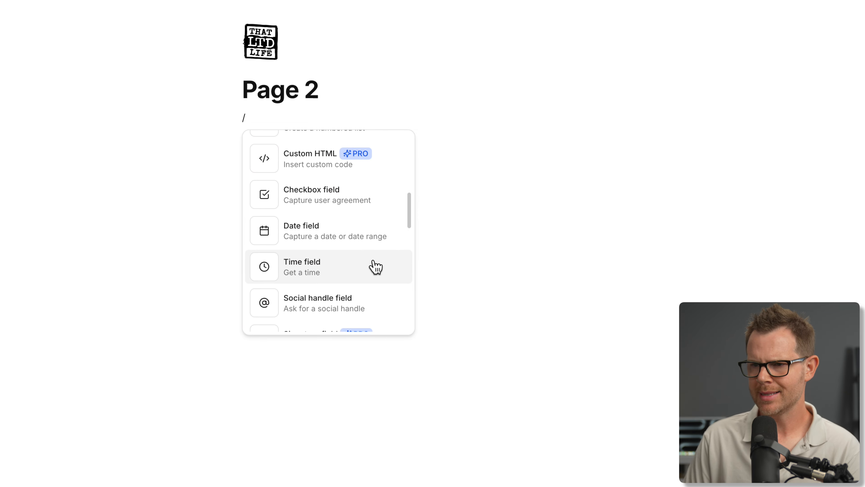
pyautogui.click(376, 266)
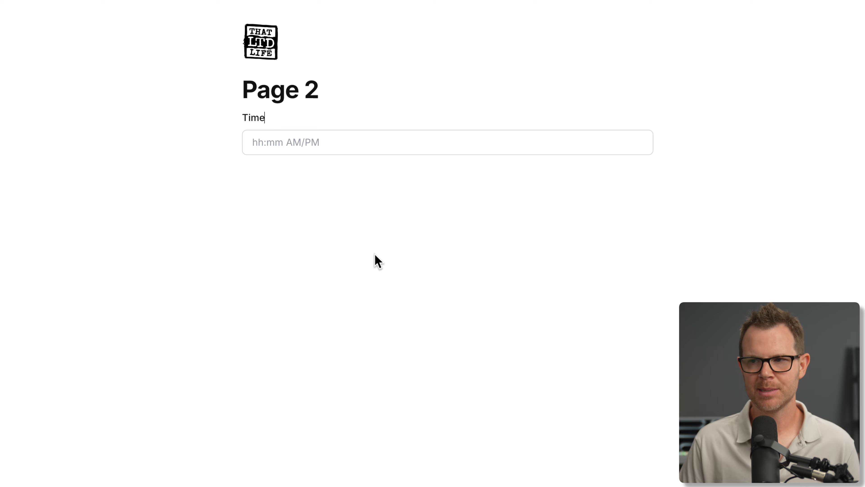
pyautogui.click(318, 141)
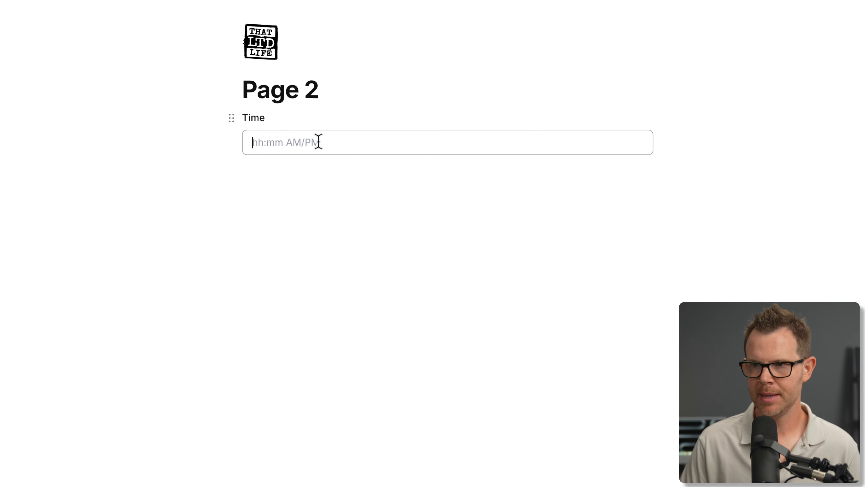
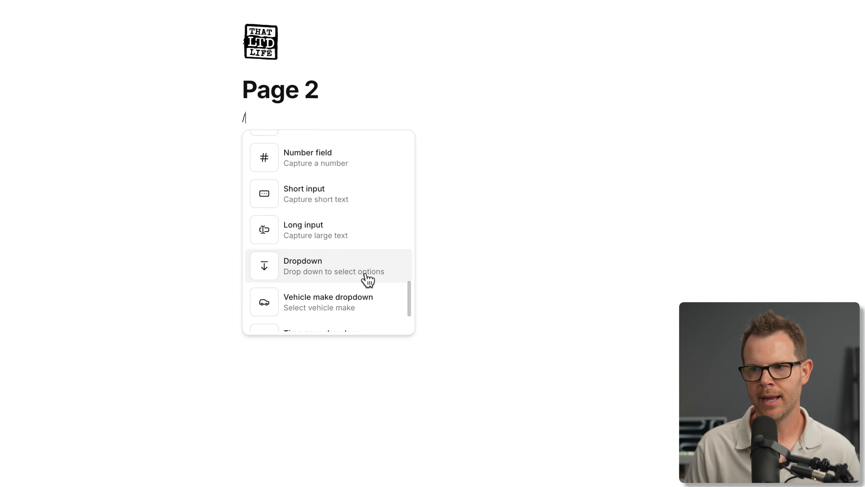
# Insert a Vehicle make dropdown below the Page 2 title and choose Honda from its list.
pyautogui.scroll(-2, 368, 279)
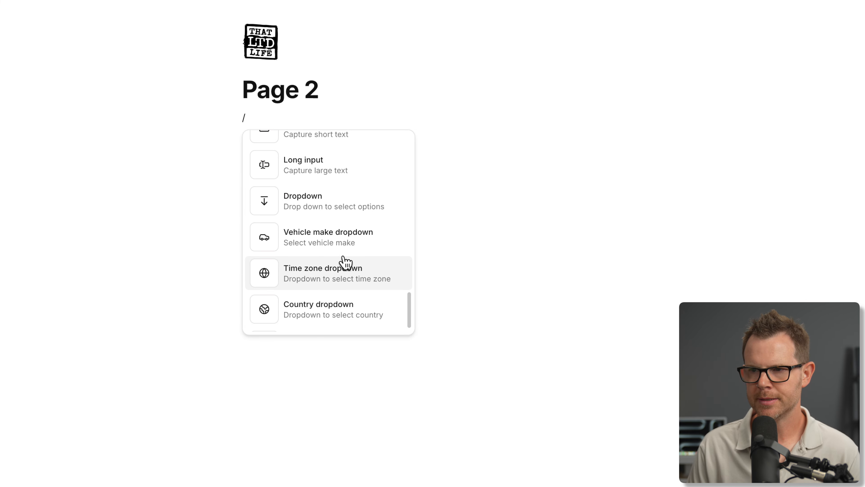
pyautogui.click(338, 241)
pyautogui.click(641, 144)
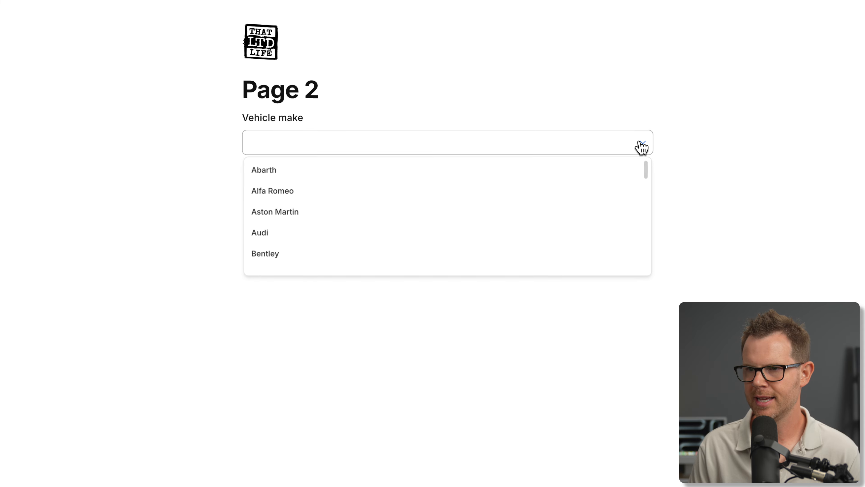
pyautogui.scroll(-5, 336, 251)
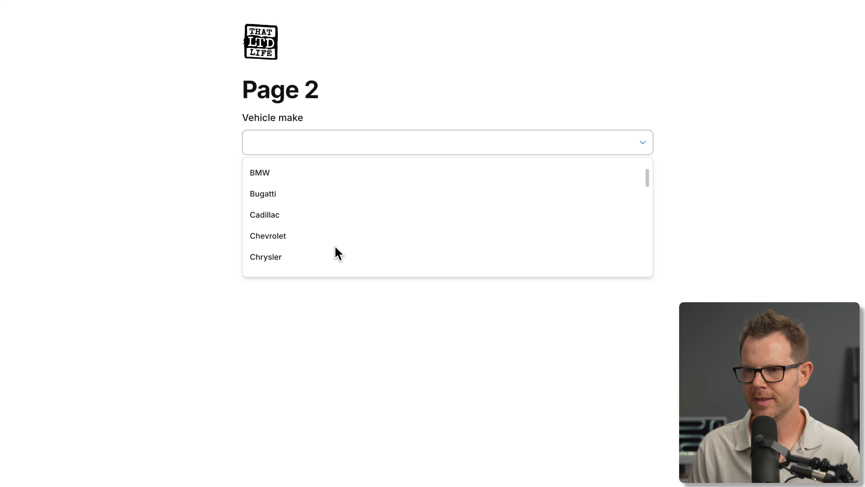
pyautogui.scroll(-5, 335, 247)
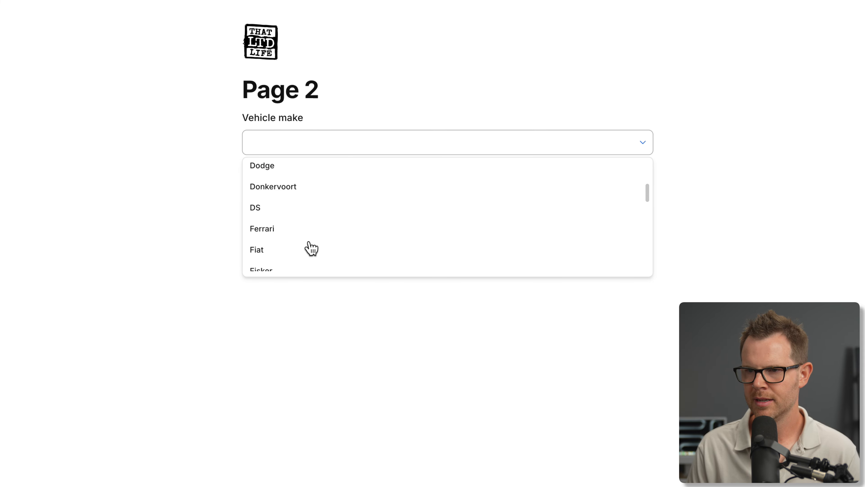
pyautogui.scroll(-3, 310, 246)
pyautogui.click(272, 182)
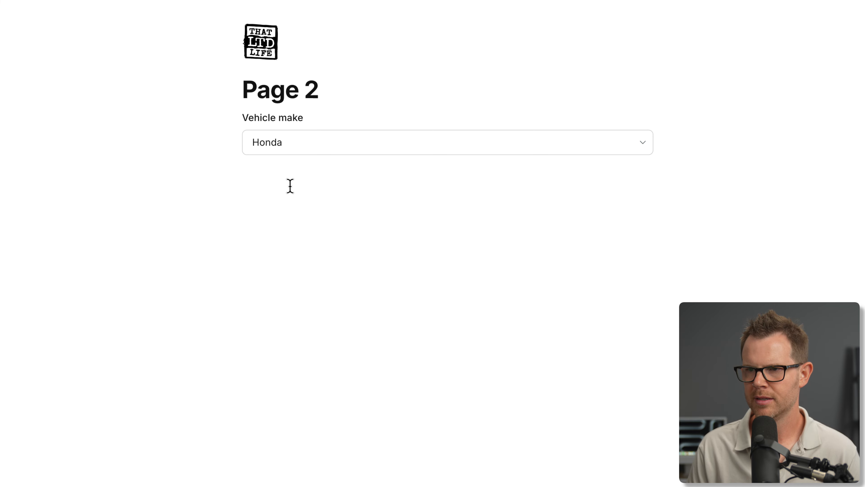
pyautogui.click(498, 144)
pyautogui.click(212, 147)
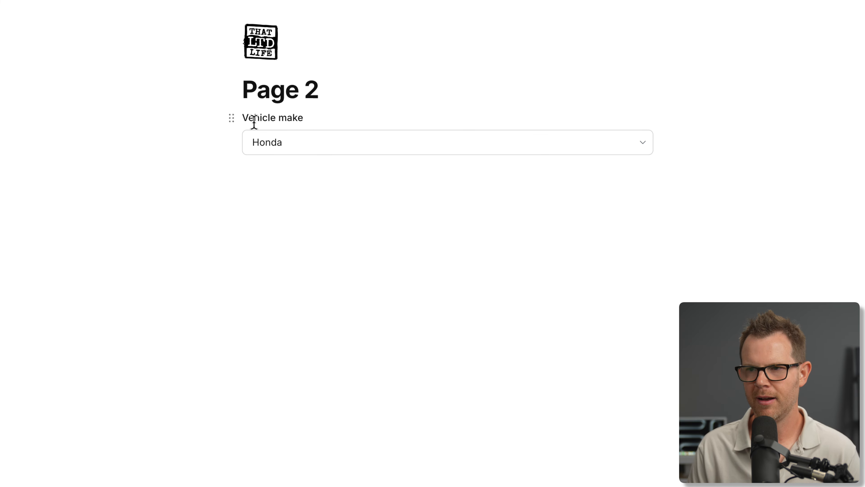
# Examine the predefined options in the Vehicle make dropdown's settings and close the settings.
pyautogui.click(232, 118)
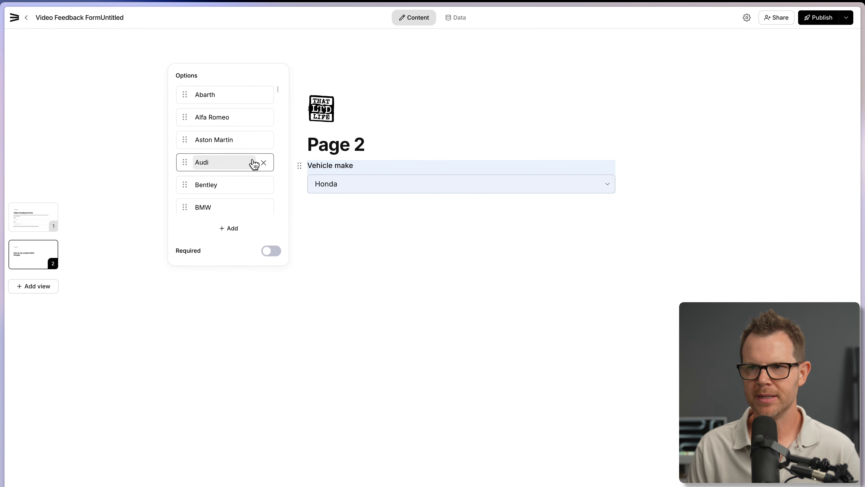
pyautogui.scroll(-1, 262, 166)
pyautogui.scroll(-10, 262, 166)
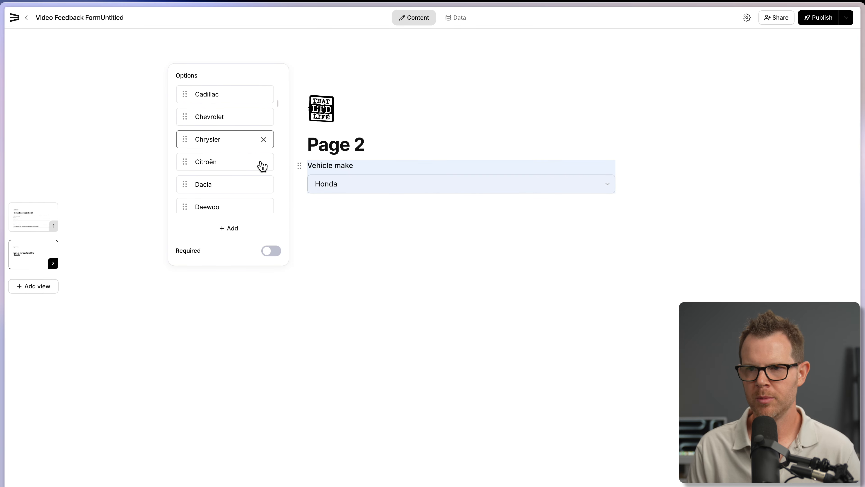
pyautogui.scroll(-10, 264, 165)
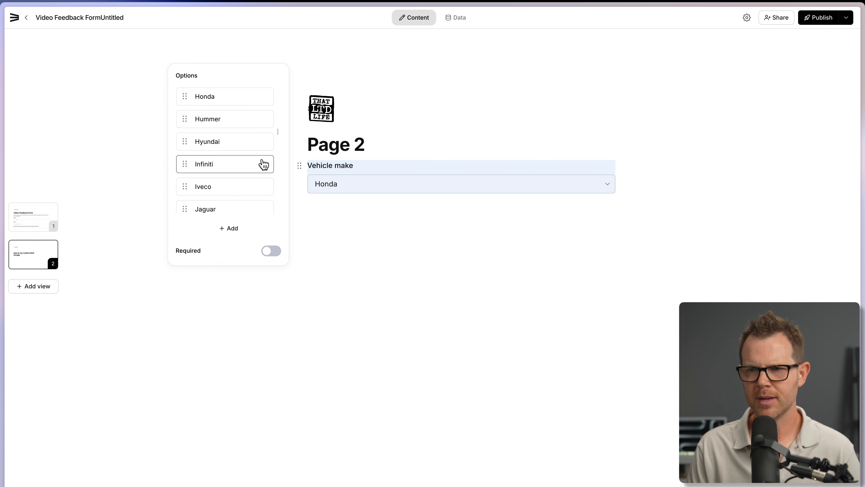
pyautogui.scroll(-3, 263, 164)
pyautogui.scroll(20, 249, 180)
pyautogui.click(396, 236)
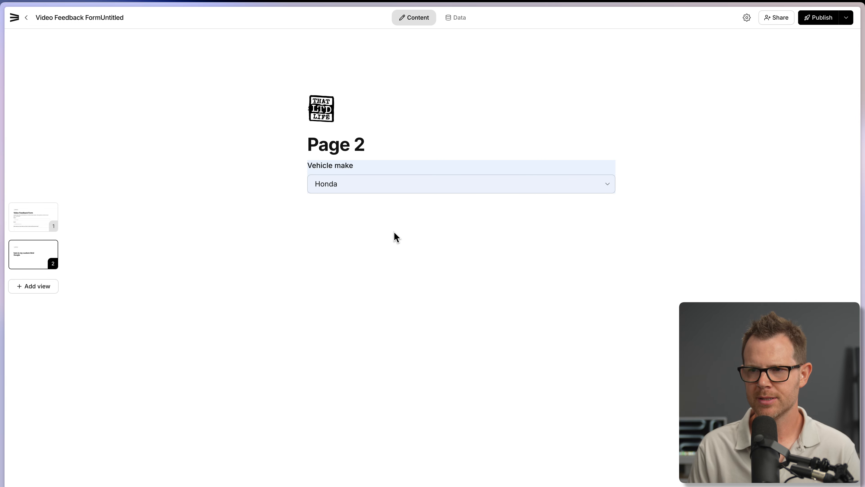
pyautogui.click(300, 166)
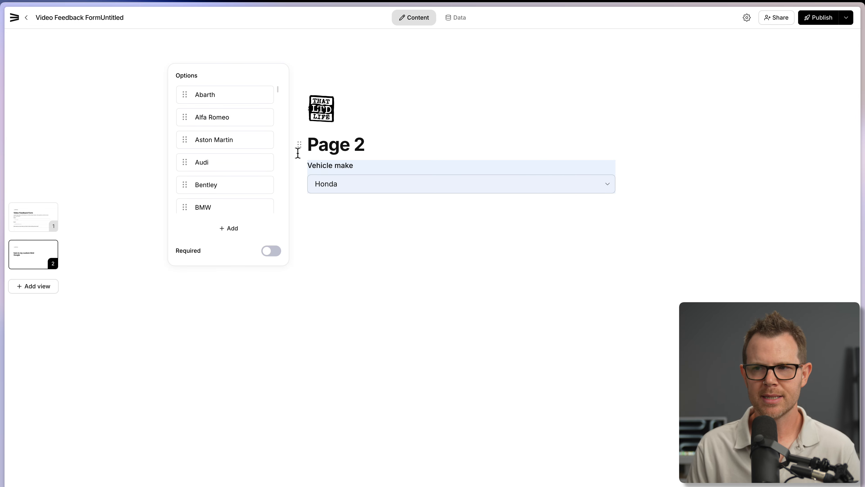
pyautogui.click(629, 179)
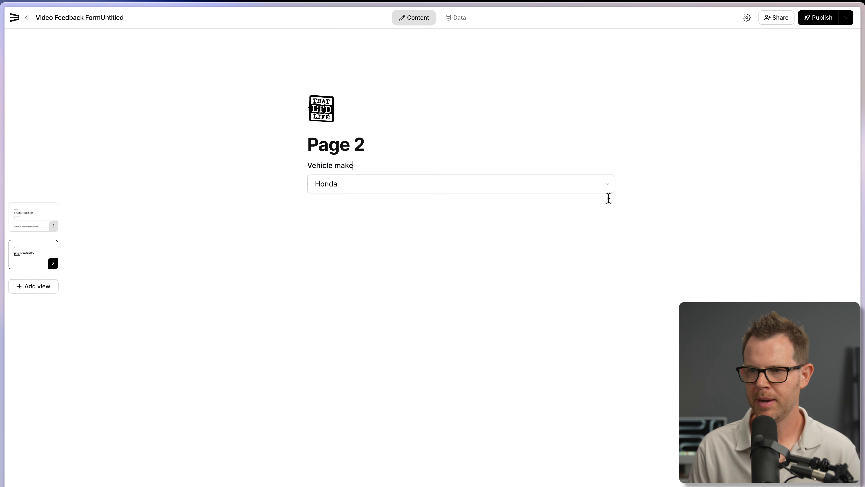
# Insert a Name field under the Vehicle make dropdown and move the dropdown below the Name field.
pyautogui.press('Return')
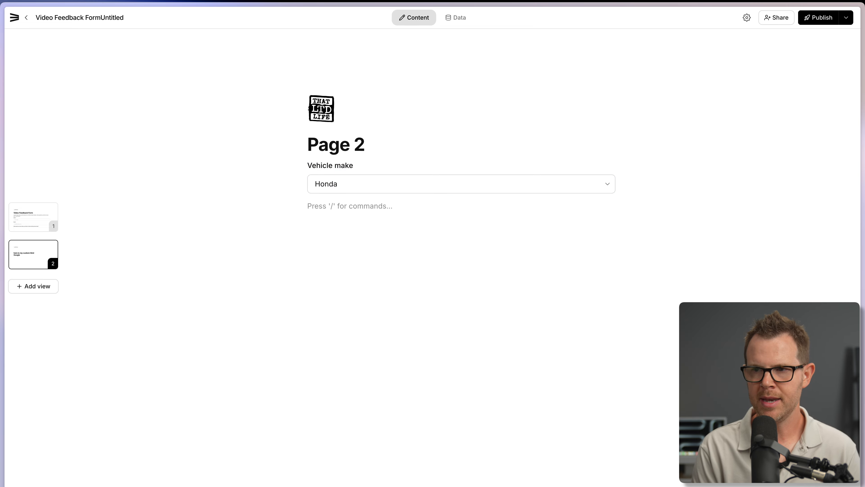
pyautogui.write('/name')
pyautogui.press('Return')
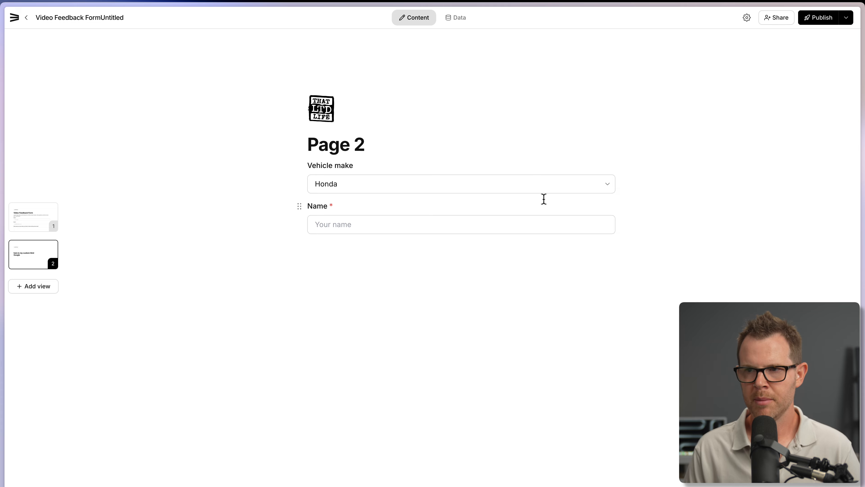
pyautogui.moveTo(300, 167); pyautogui.dragTo(335, 232)
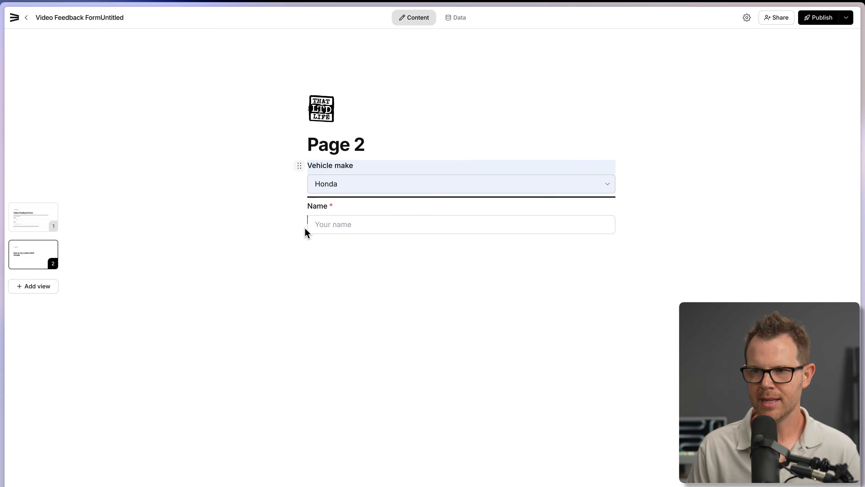
pyautogui.moveTo(316, 209); pyautogui.dragTo(303, 220)
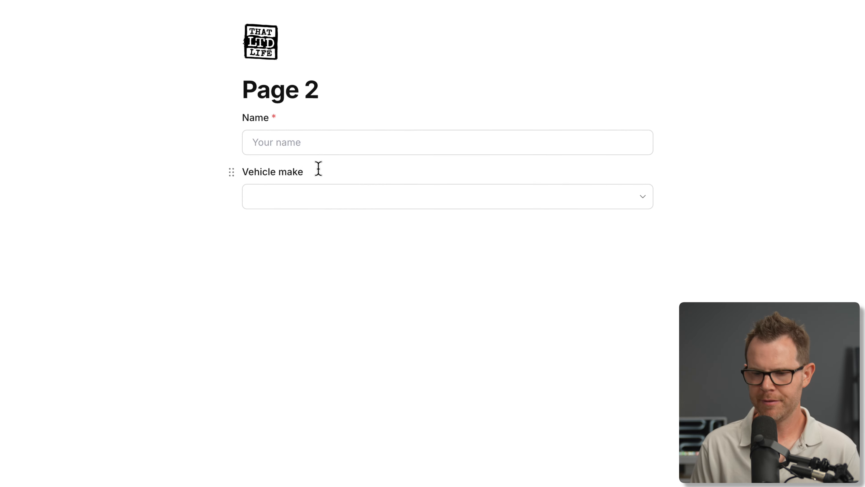
# Insert a Dropdown below the Vehicle make field and label it "Fuel Options".
pyautogui.press('Return')
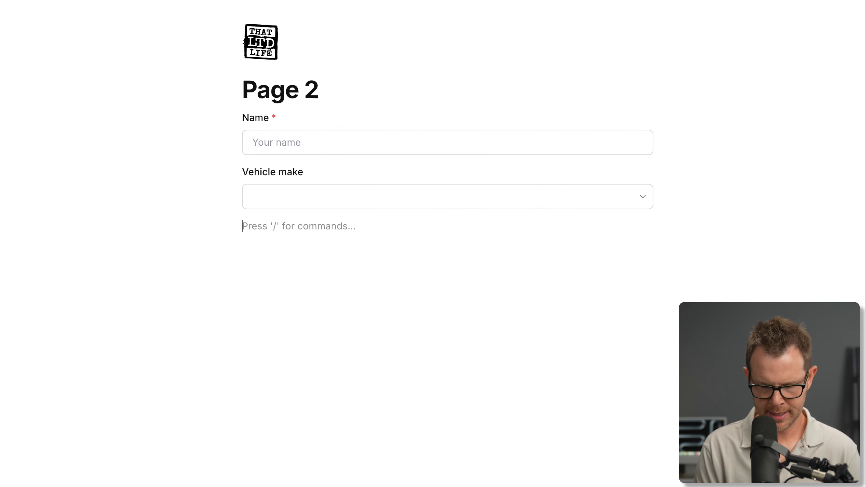
pyautogui.write('/drop')
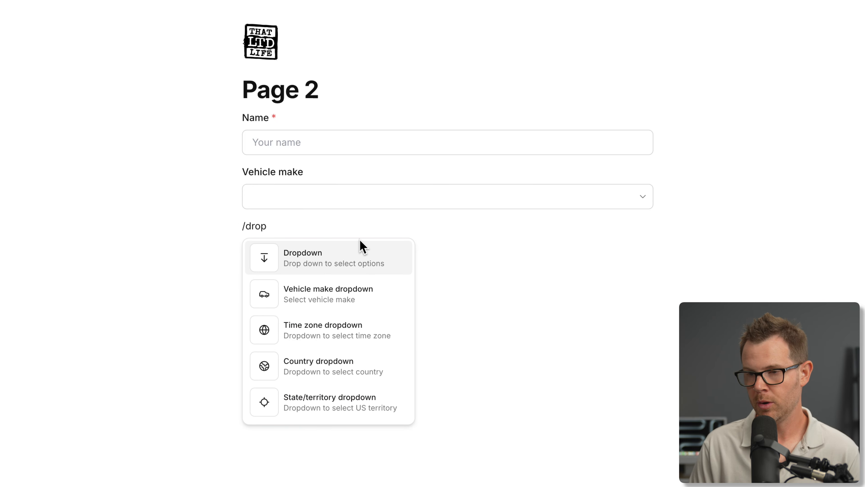
pyautogui.click(312, 259)
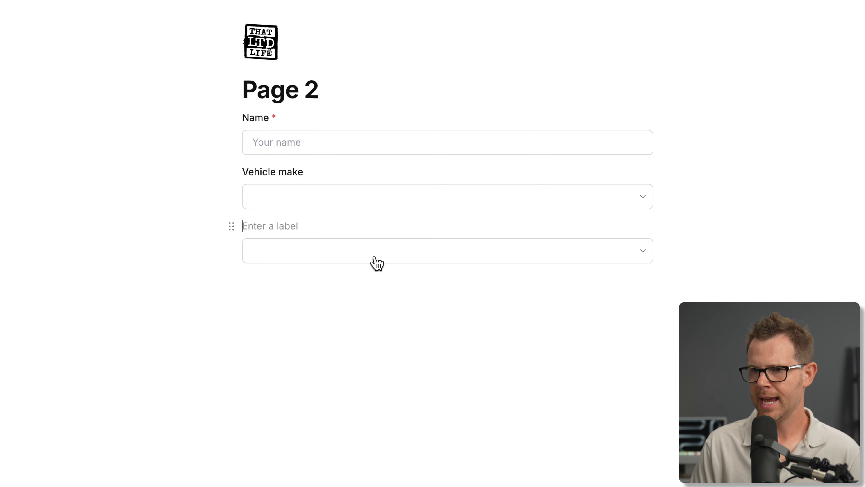
pyautogui.click(294, 231)
pyautogui.write('Fuel Options')
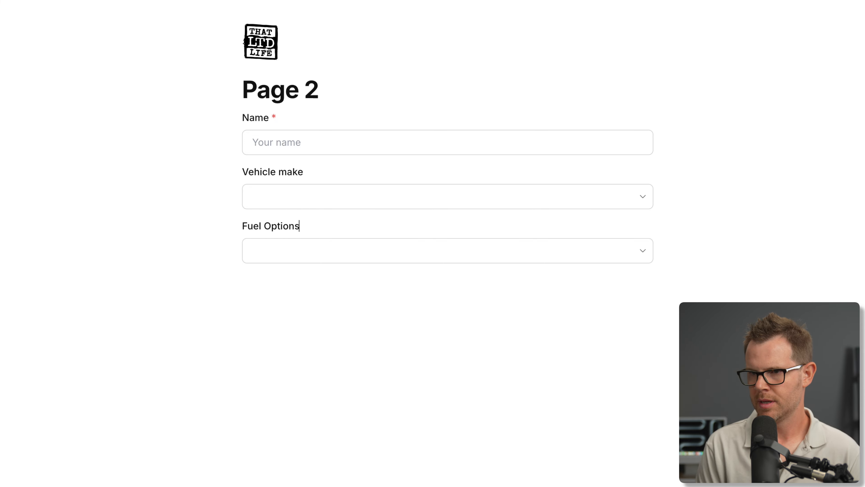
# Rename the three choices of the Fuel Options dropdown to Gas, EV and Hybrid.
pyautogui.click(233, 225)
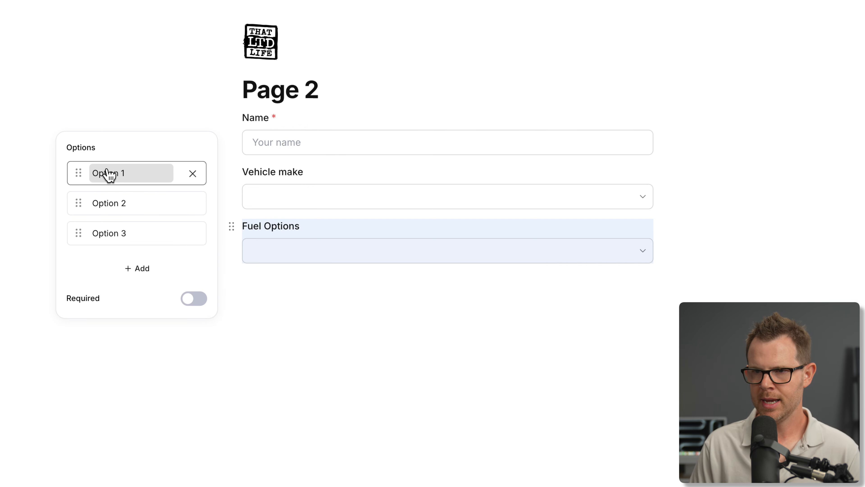
pyautogui.click(124, 178)
pyautogui.write('Gas')
pyautogui.click(126, 203)
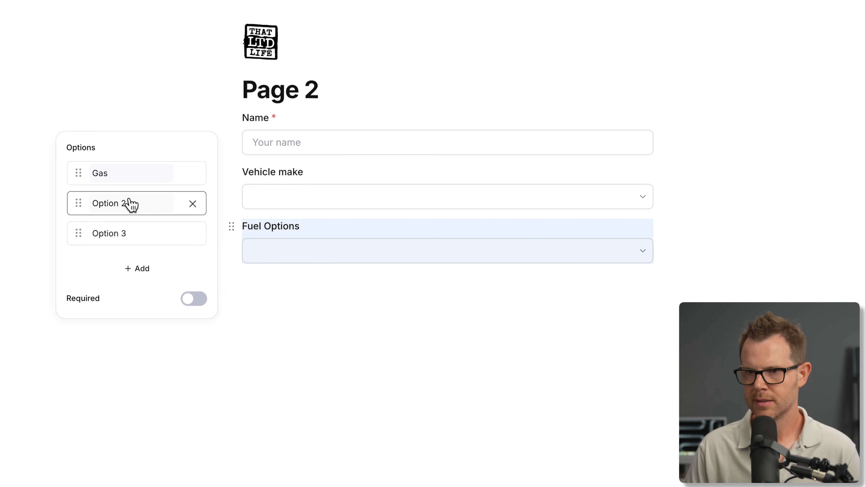
pyautogui.write('EV')
pyautogui.click(111, 235)
pyautogui.press('BackSpace')
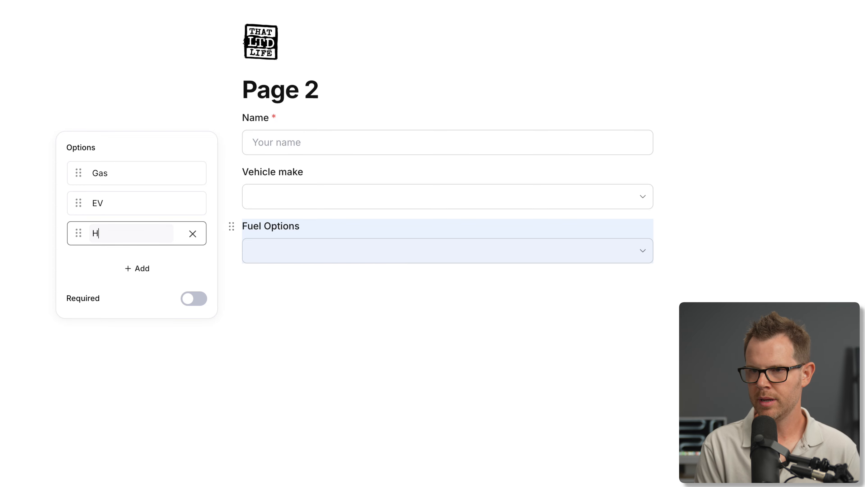
pyautogui.write('Hybrid')
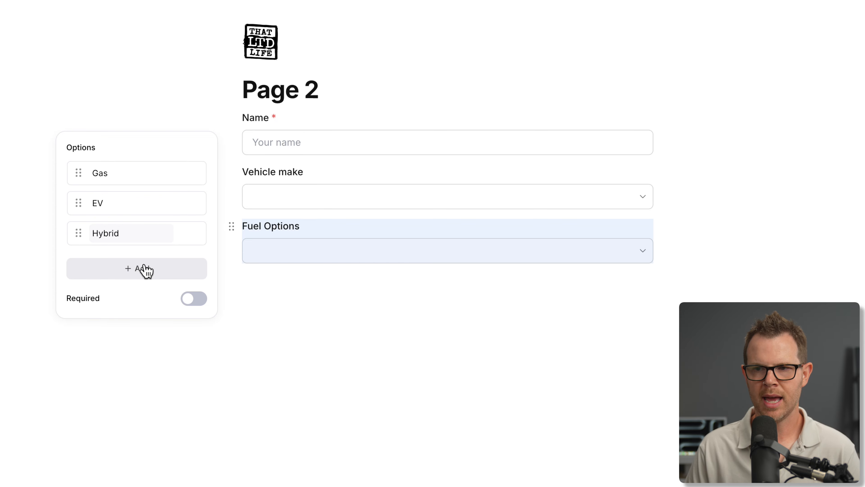
# Try making the Fuel Options dropdown required and turn the requirement back off.
pyautogui.click(196, 300)
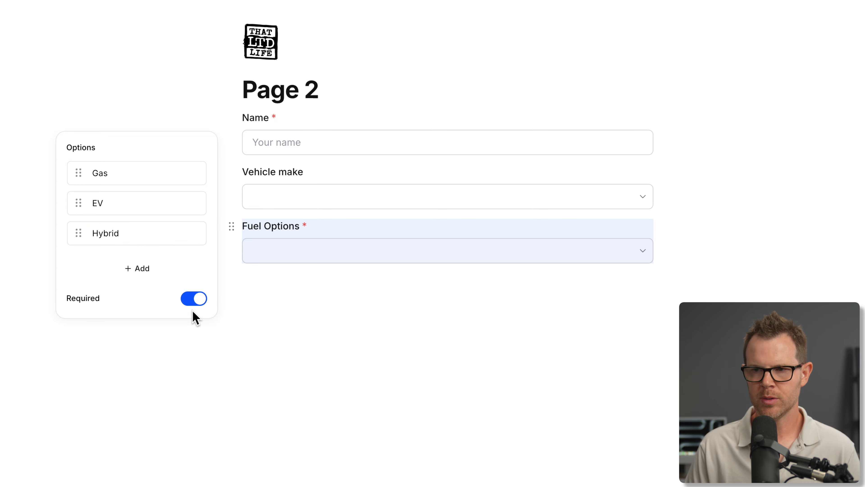
pyautogui.click(197, 300)
# Insert a Submit Button below the Fuel Options dropdown on page 2.
pyautogui.click(485, 272)
pyautogui.write('/')
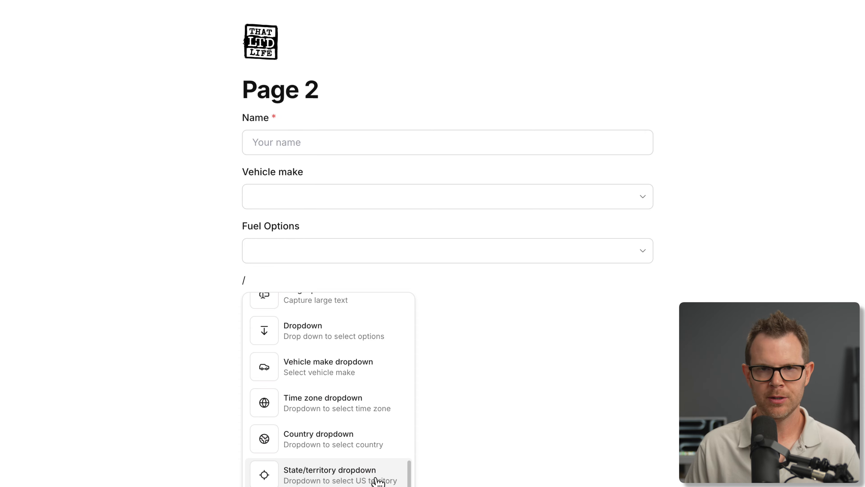
pyautogui.press('BackSpace')
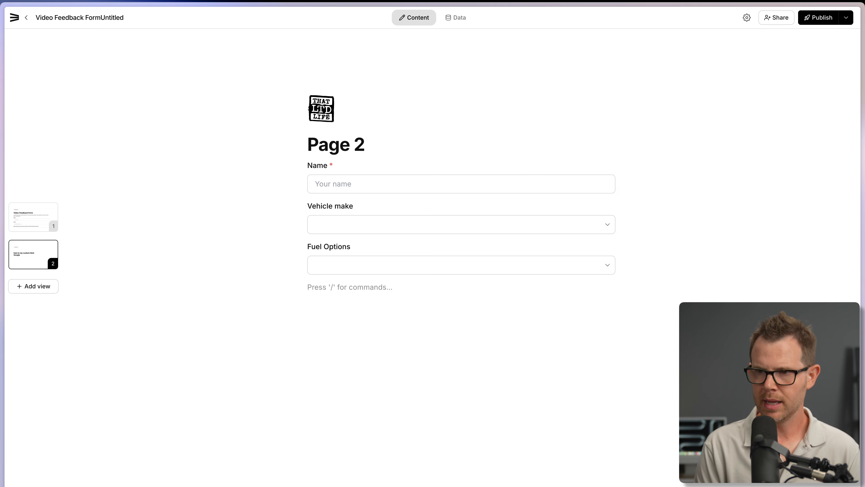
pyautogui.write('/butt')
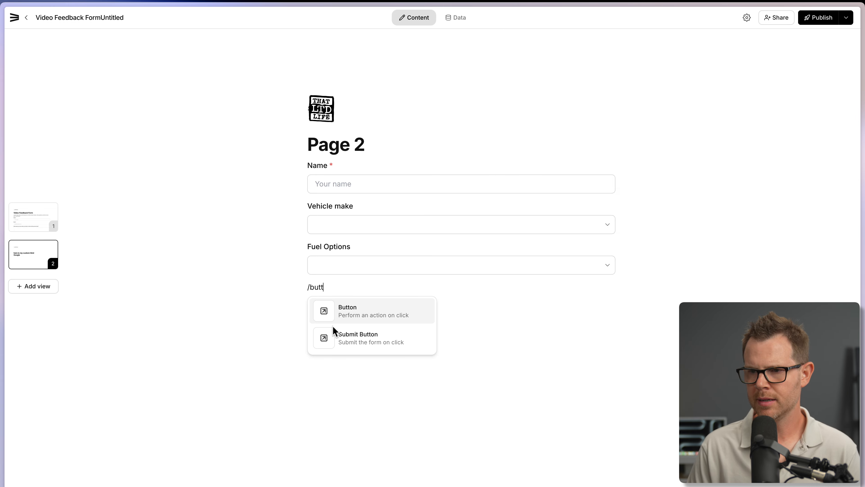
pyautogui.click(374, 341)
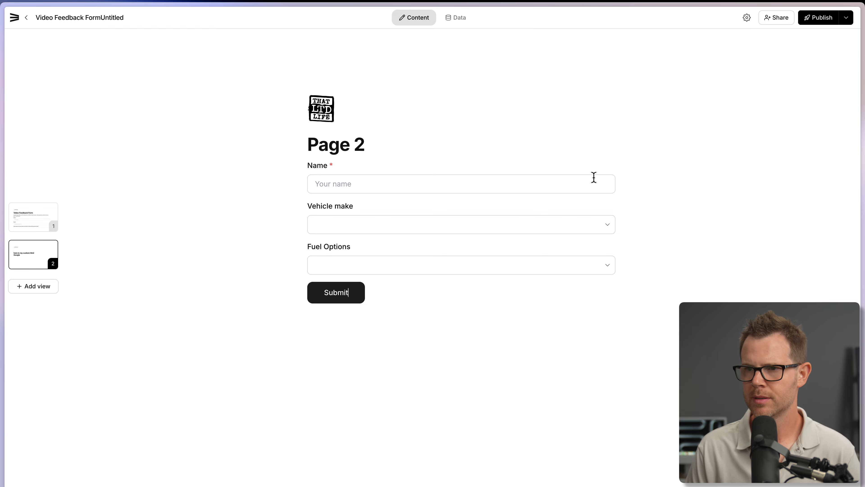
# Add a cover to page 2 from Pexels, searching for "youtube" and picking the photo of a person holding a camera.
pyautogui.moveTo(483, 55)
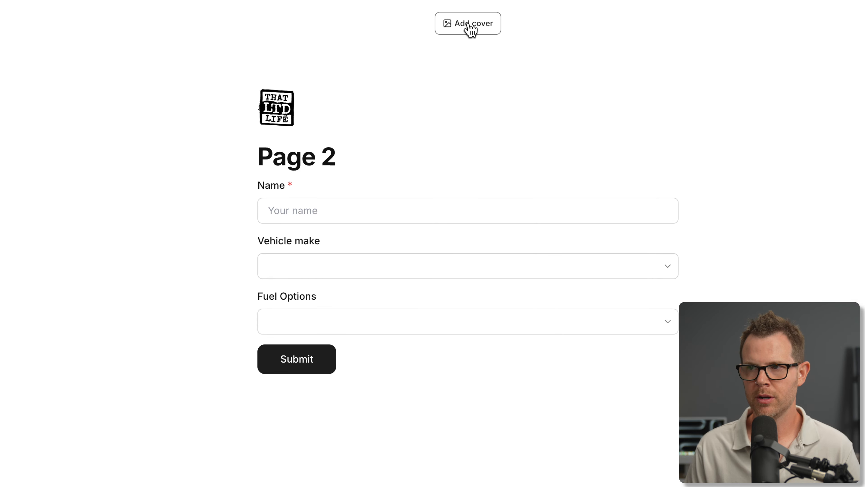
pyautogui.click(469, 27)
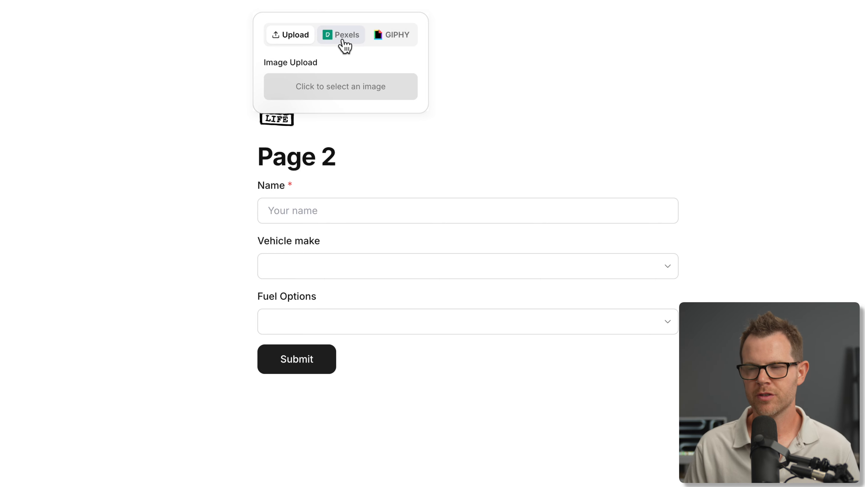
pyautogui.click(348, 34)
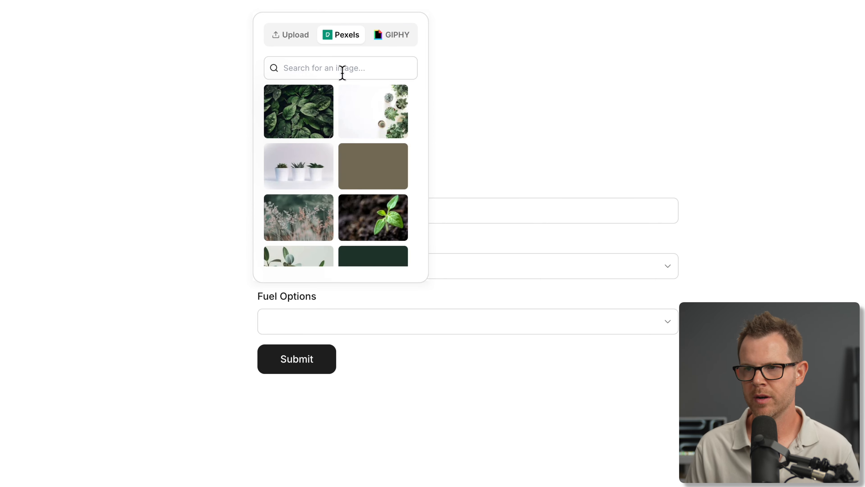
pyautogui.click(336, 65)
pyautogui.write('youtube')
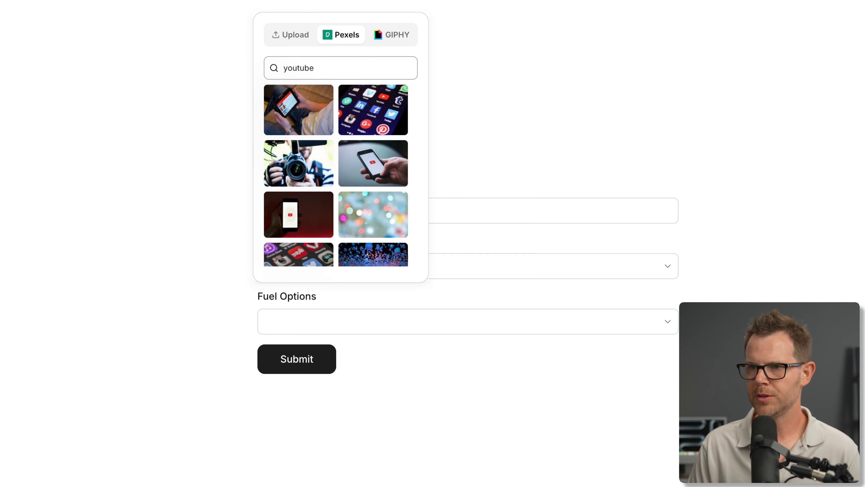
pyautogui.click(306, 165)
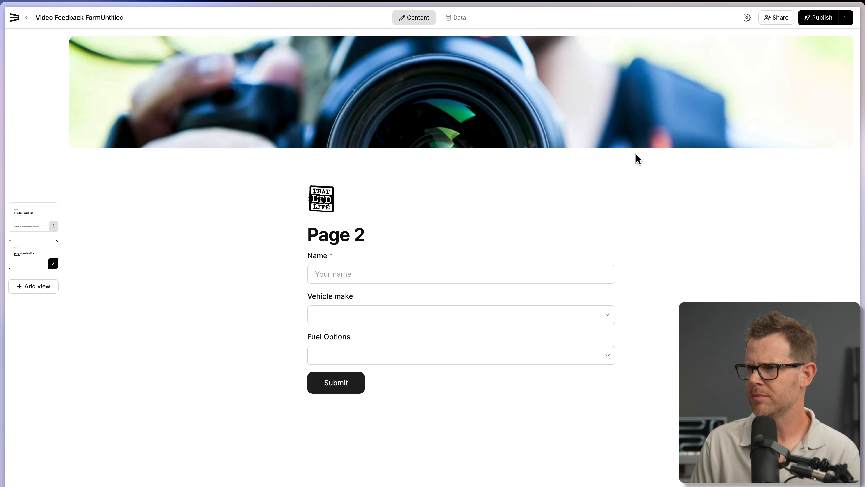
# In the form's general settings, hide the Whirr badge and enable response notifications for the suggested user's e-mail.
pyautogui.moveTo(700, 122)
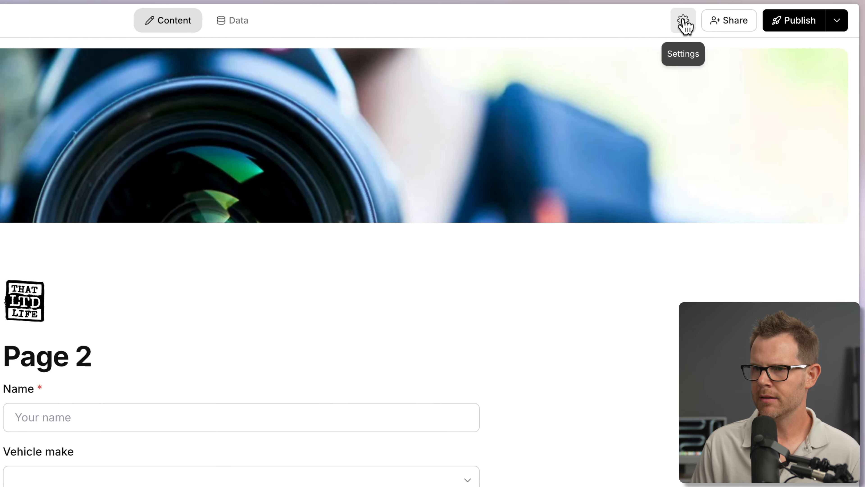
pyautogui.click(707, 23)
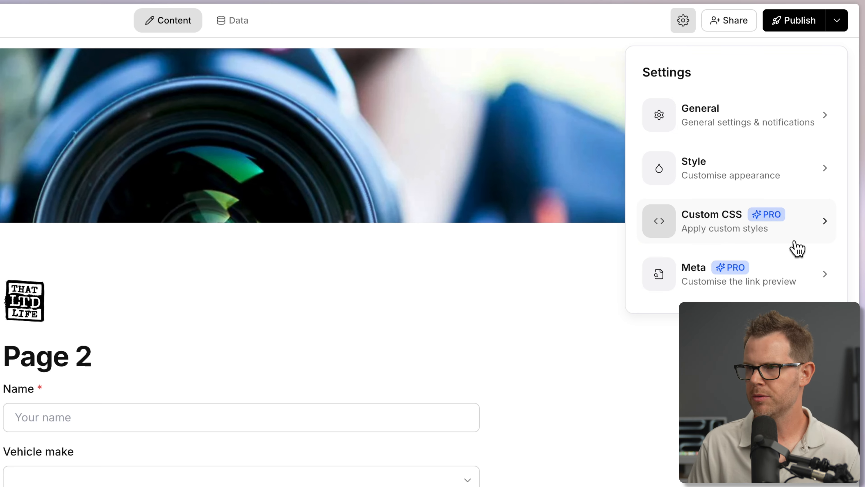
pyautogui.click(784, 118)
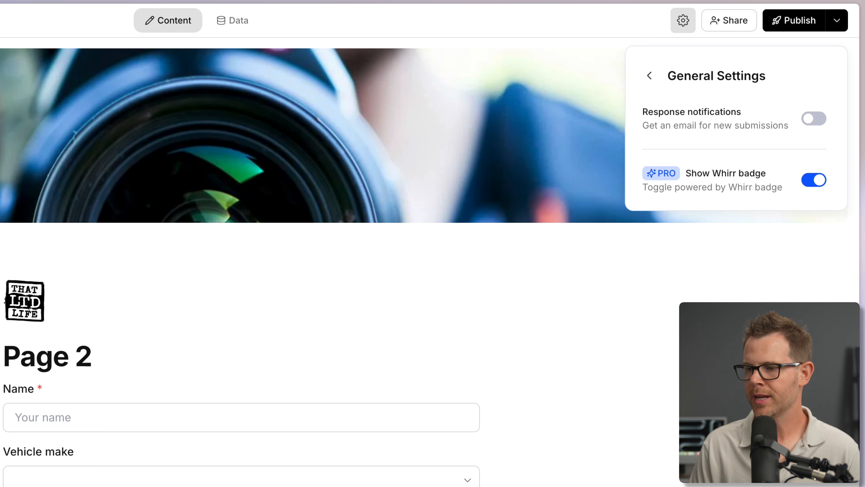
pyautogui.click(817, 183)
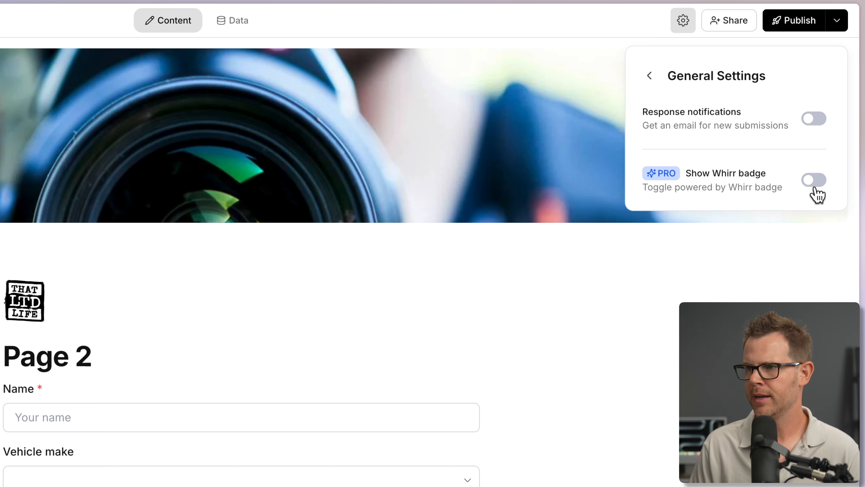
pyautogui.click(817, 119)
pyautogui.click(734, 183)
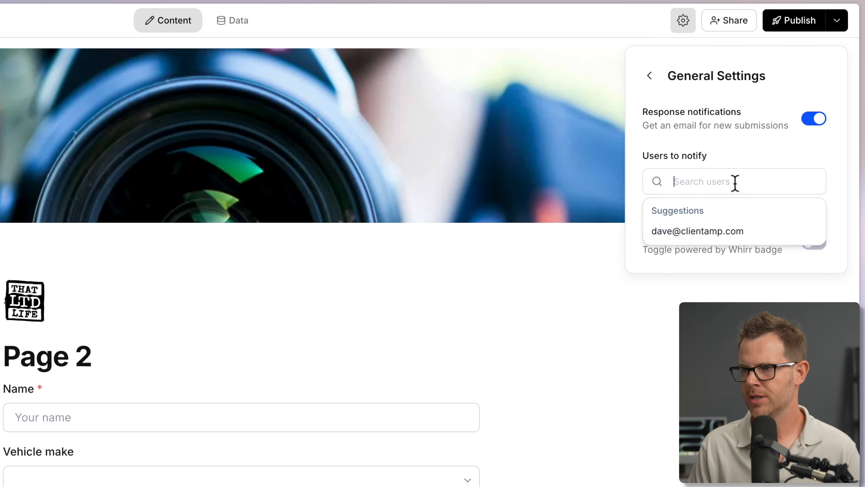
pyautogui.click(721, 232)
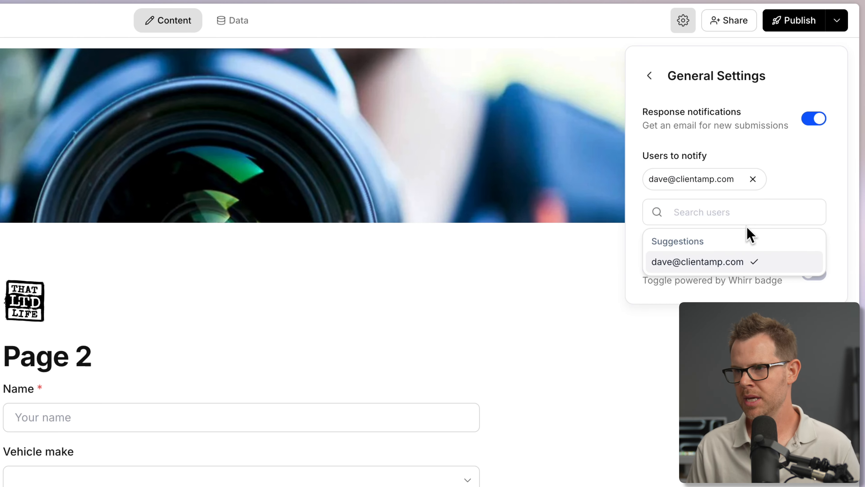
pyautogui.click(791, 169)
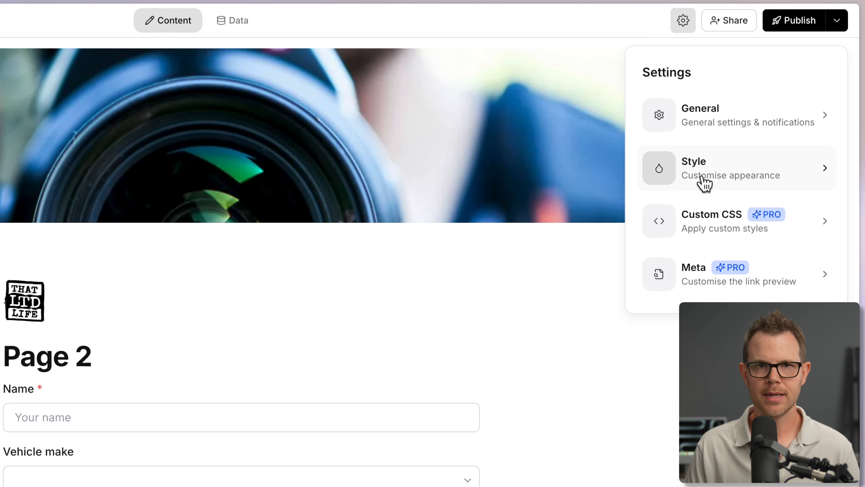
# Try the form's layout and alignment styles, ending with the cover image on the right and the content aligned to the bottom.
pyautogui.click(767, 174)
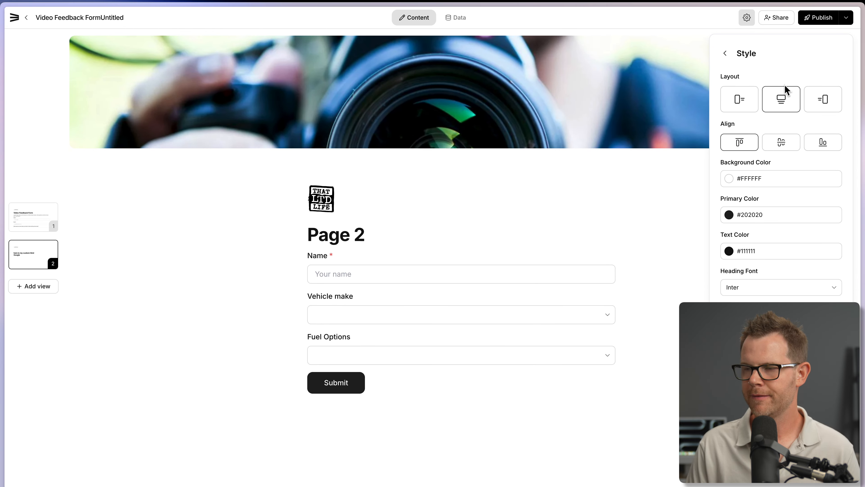
pyautogui.click(740, 101)
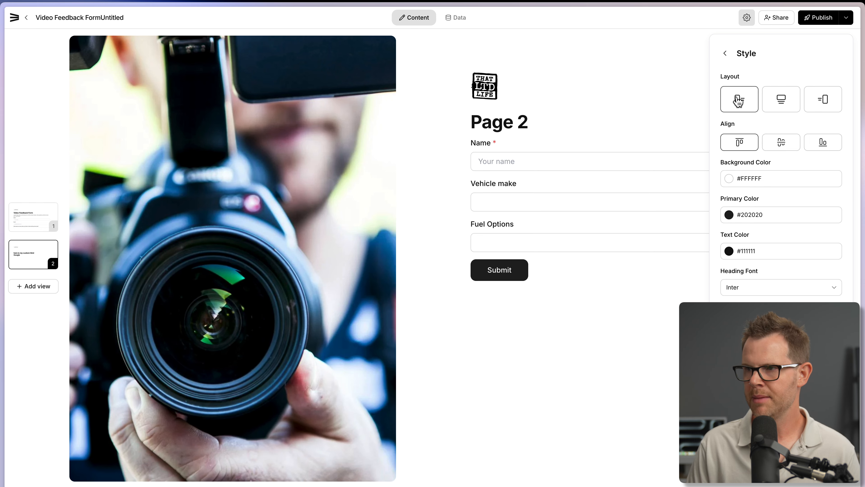
pyautogui.click(782, 105)
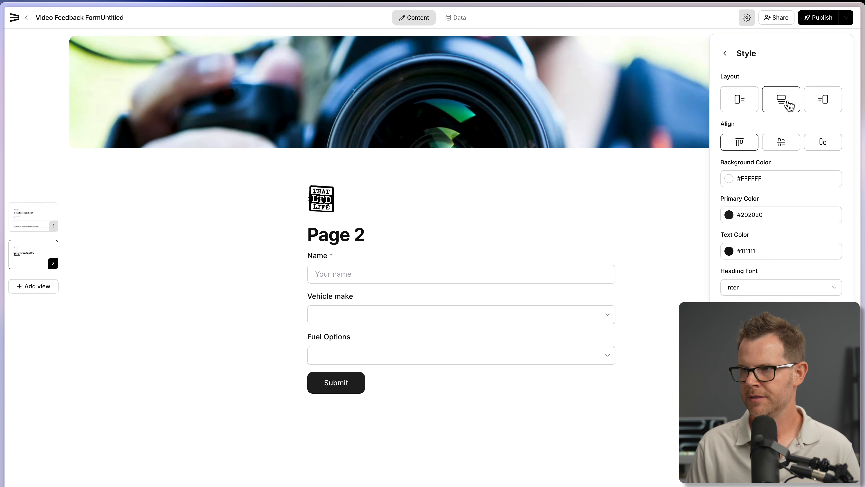
pyautogui.click(827, 101)
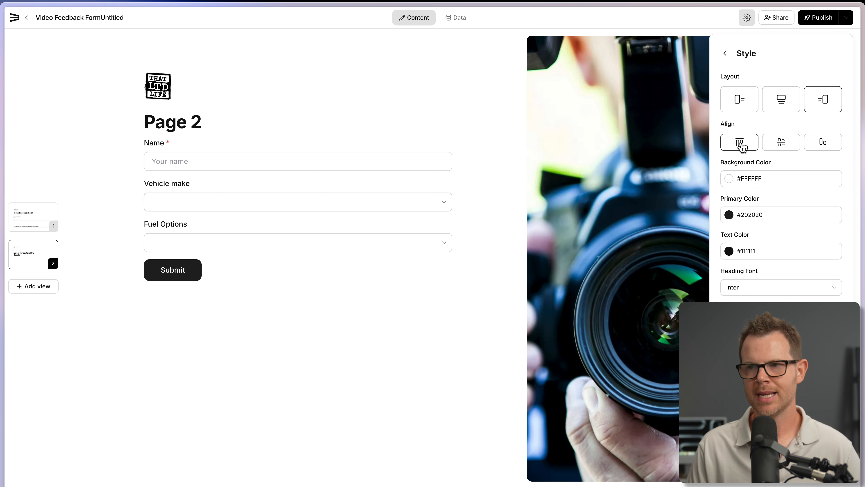
pyautogui.click(782, 143)
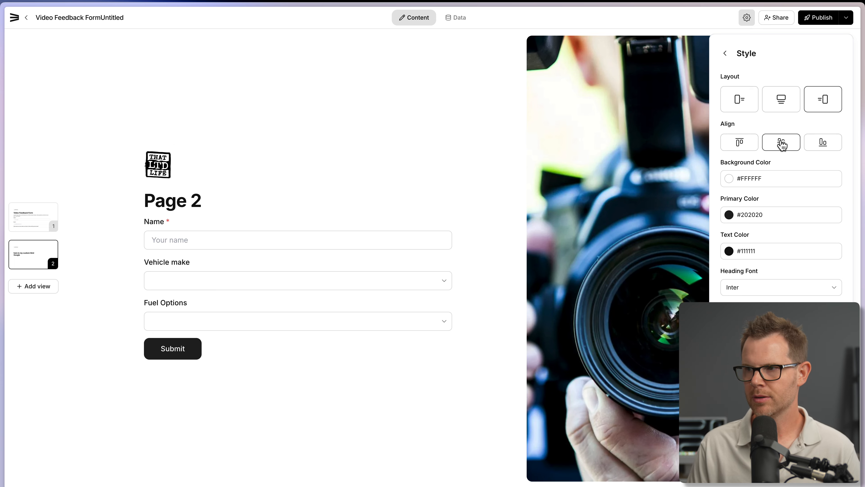
pyautogui.click(829, 146)
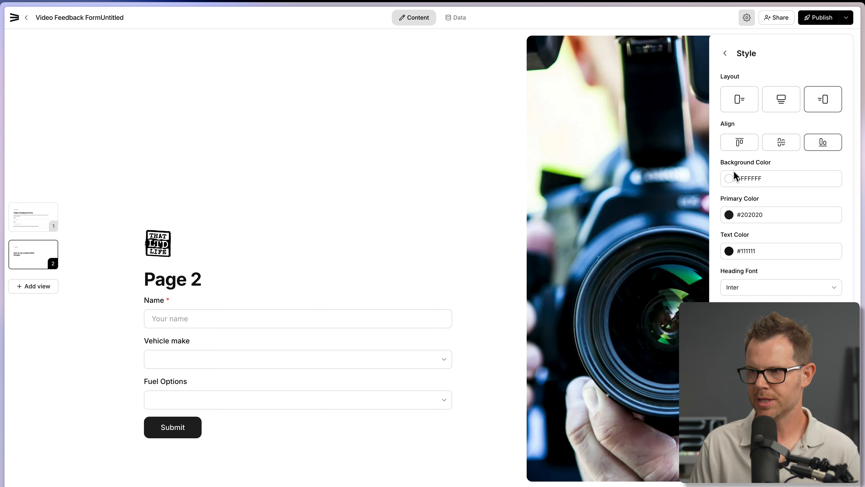
# Set the form's background color to light grey #EBEBEB and its primary color to red #FF0000.
pyautogui.click(753, 178)
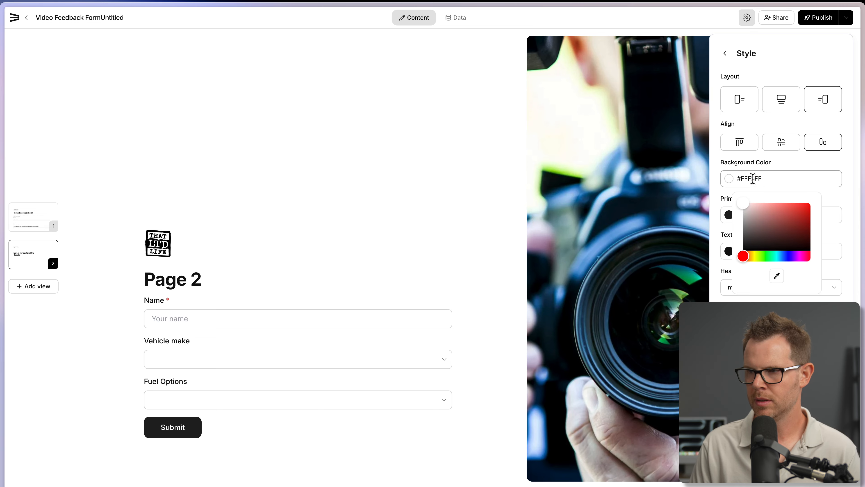
pyautogui.click(744, 209)
pyautogui.click(729, 215)
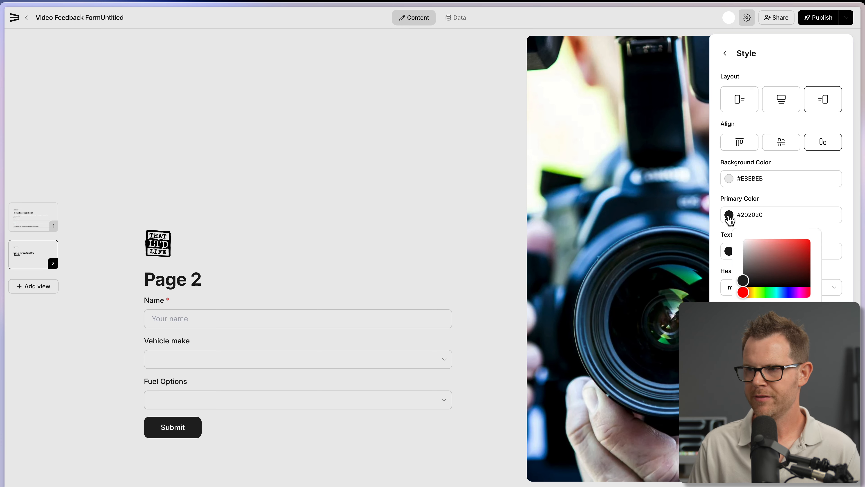
pyautogui.moveTo(778, 260); pyautogui.dragTo(820, 243)
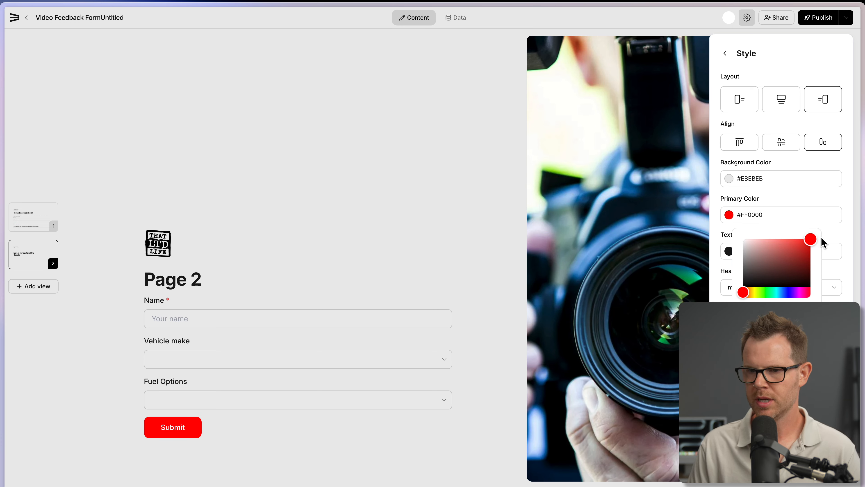
# Set the form's text color to dark grey #252525.
pyautogui.click(801, 268)
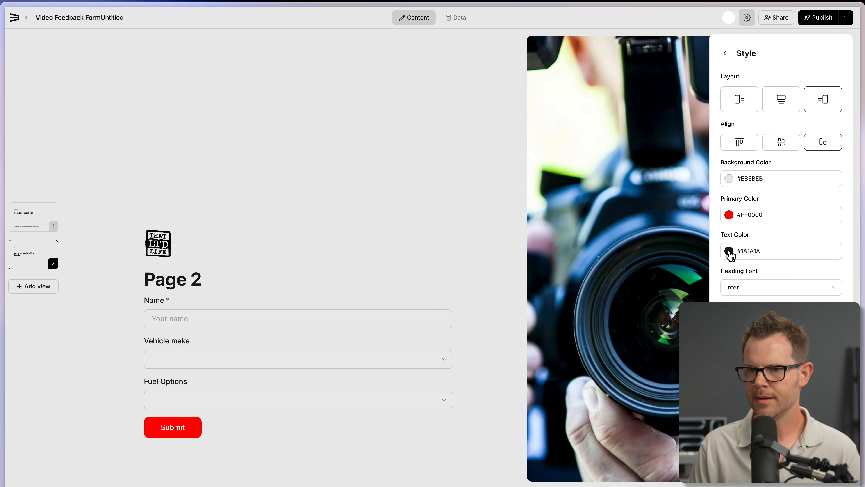
pyautogui.click(729, 253)
pyautogui.moveTo(744, 317)
pyautogui.mouseDown()
pyautogui.moveTo(744, 306)
pyautogui.moveTo(731, 317)
pyautogui.mouseUp()
pyautogui.click(731, 320)
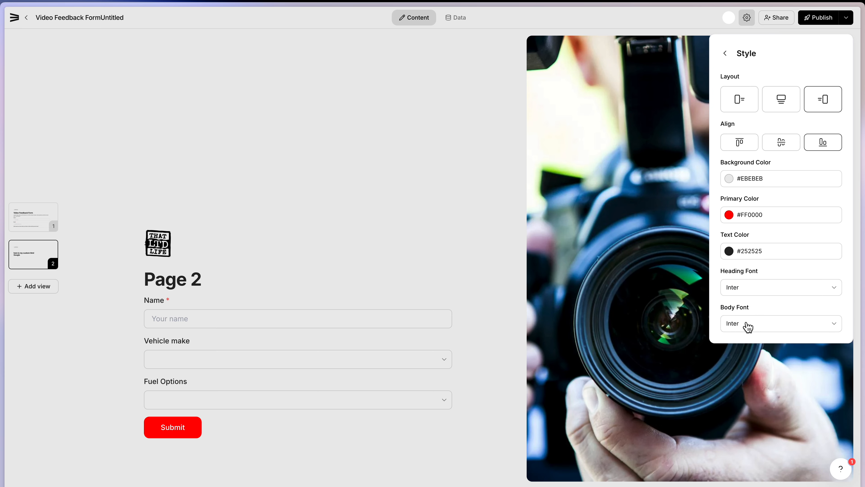
# Change the form's body font to Raleway.
pyautogui.click(780, 327)
pyautogui.scroll(-10, 767, 361)
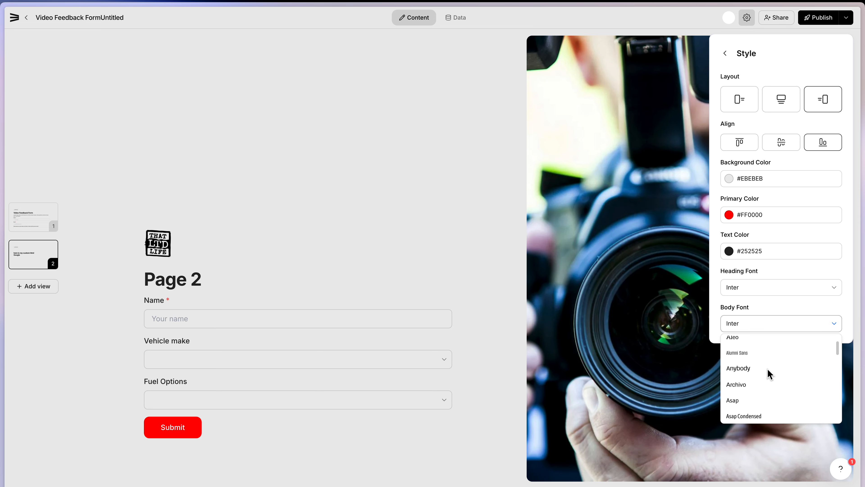
pyautogui.scroll(-10, 769, 373)
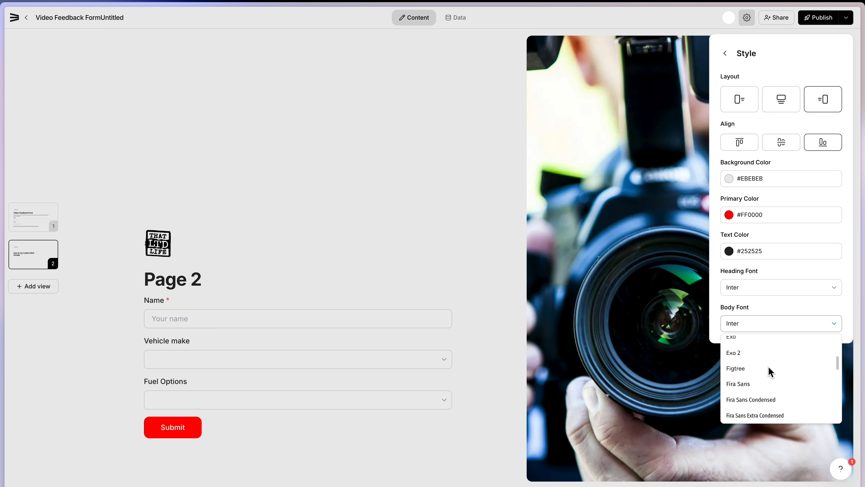
pyautogui.scroll(-10, 769, 370)
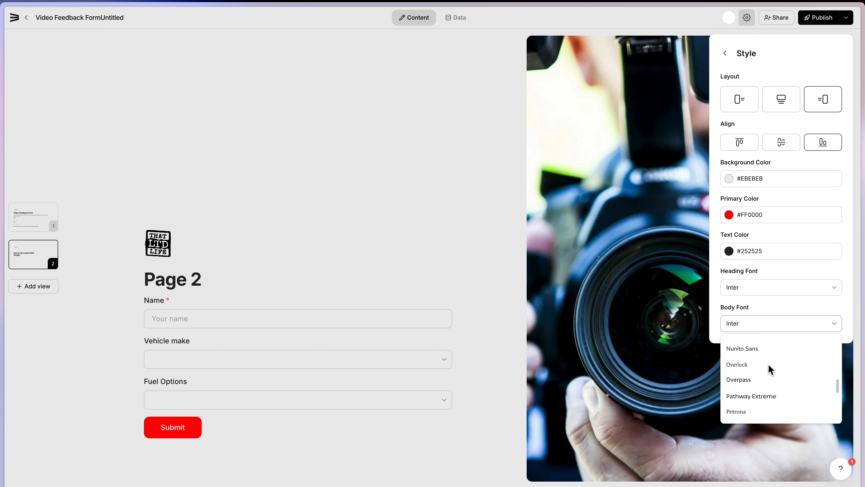
pyautogui.click(752, 406)
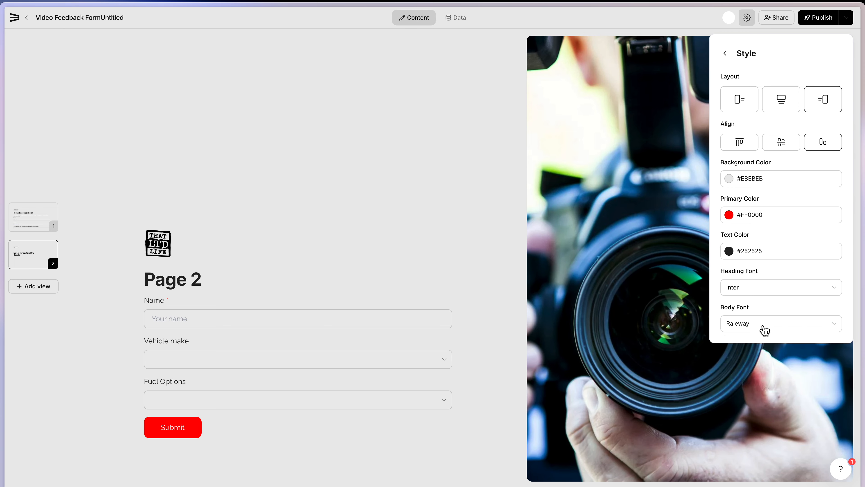
# Change the form's heading font to Epilogue.
pyautogui.click(738, 287)
pyautogui.scroll(-5, 752, 354)
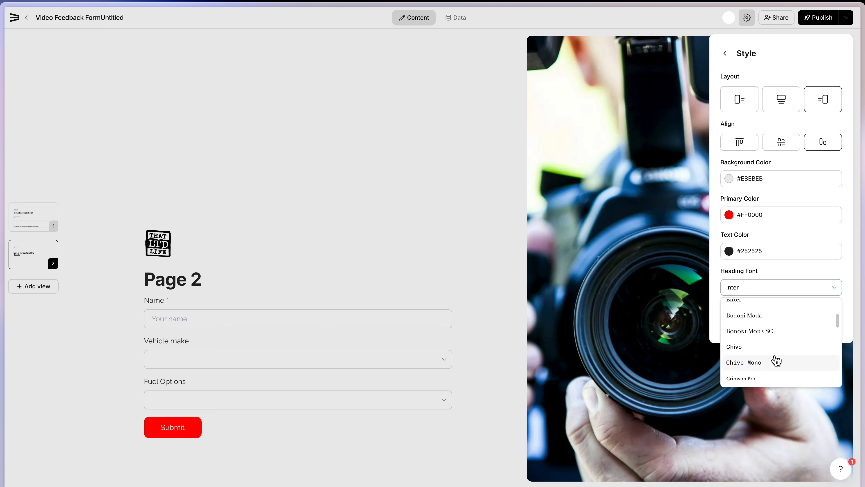
pyautogui.scroll(-3, 776, 360)
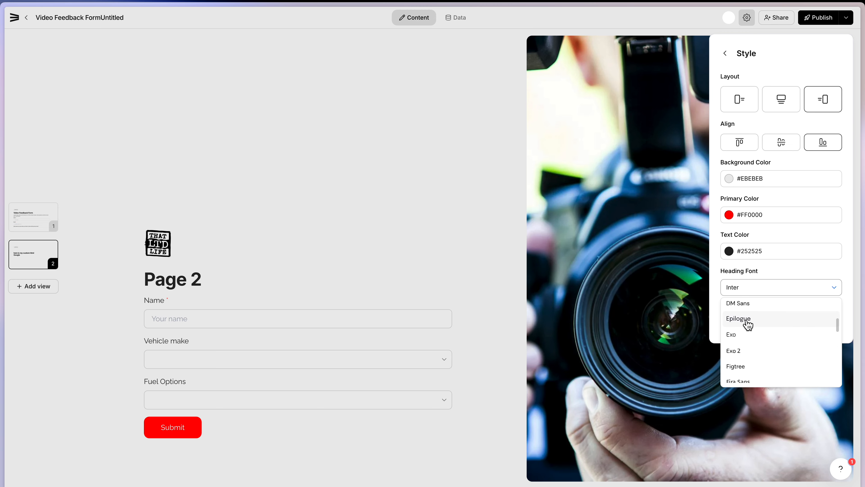
pyautogui.click(748, 324)
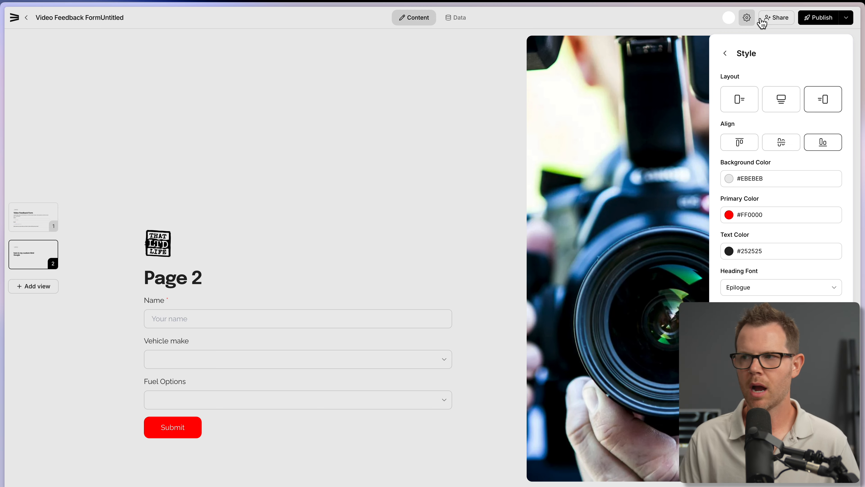
# Set the form's link preview meta title to "Video Feedback Form".
pyautogui.click(725, 54)
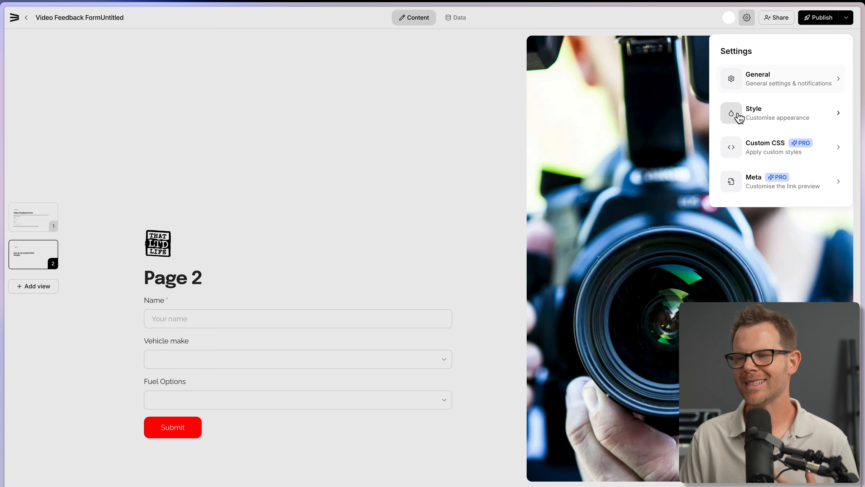
pyautogui.click(807, 150)
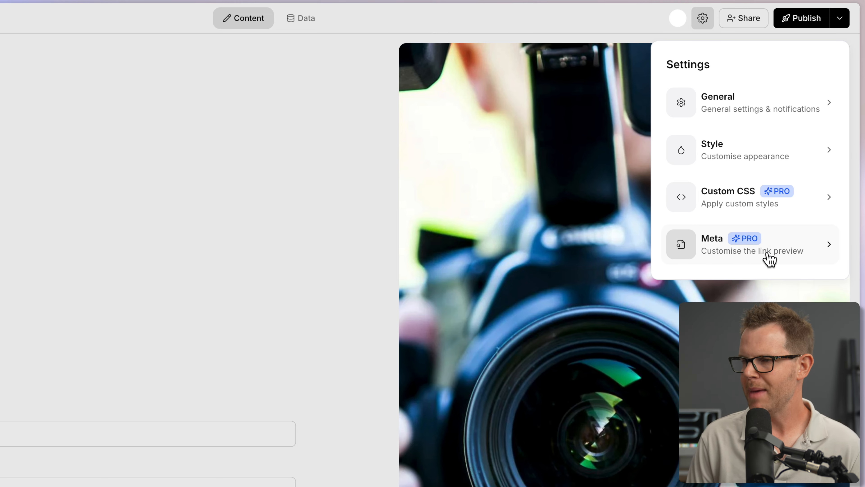
pyautogui.click(790, 253)
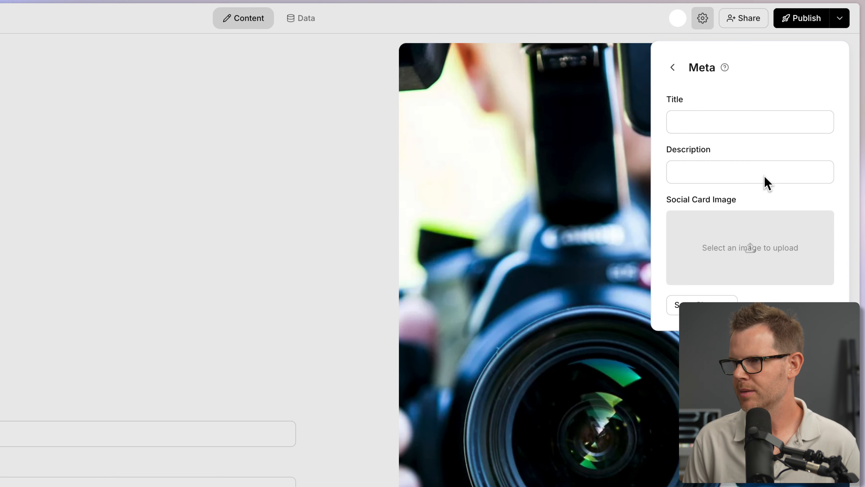
pyautogui.click(691, 121)
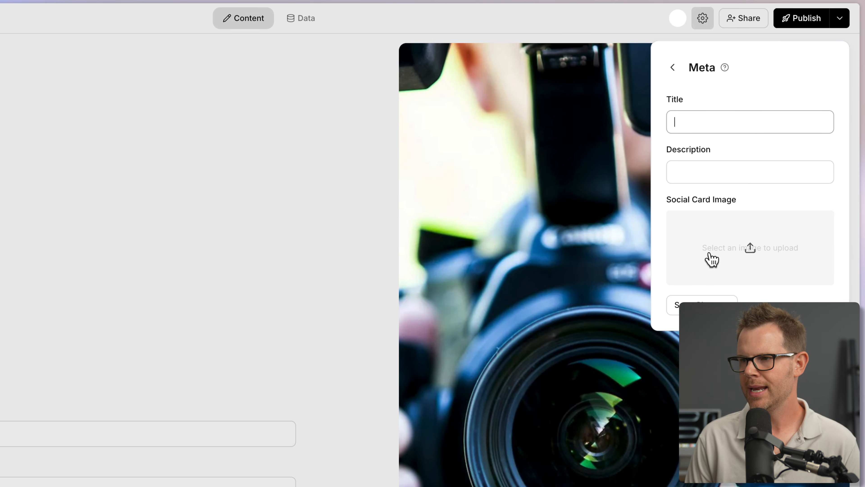
pyautogui.write('Video Feedback Form')
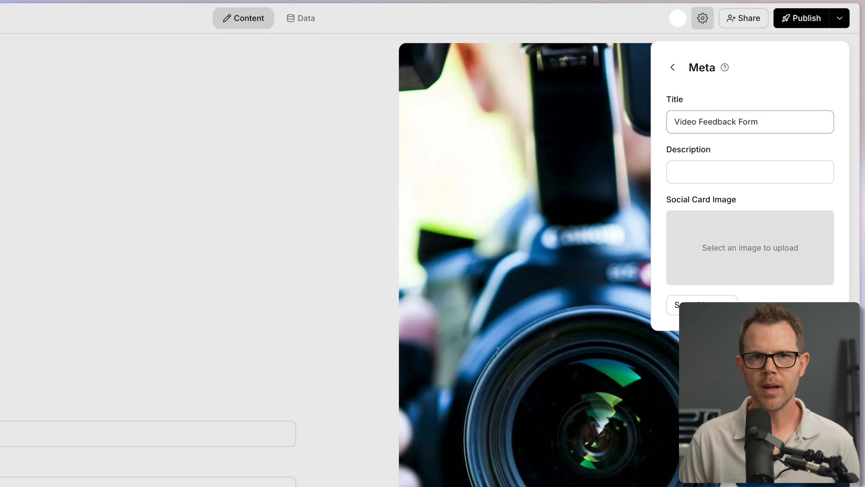
# Upload the house photo as the social card image, set the meta description to "Fill out my form." and save the changes.
pyautogui.click(731, 172)
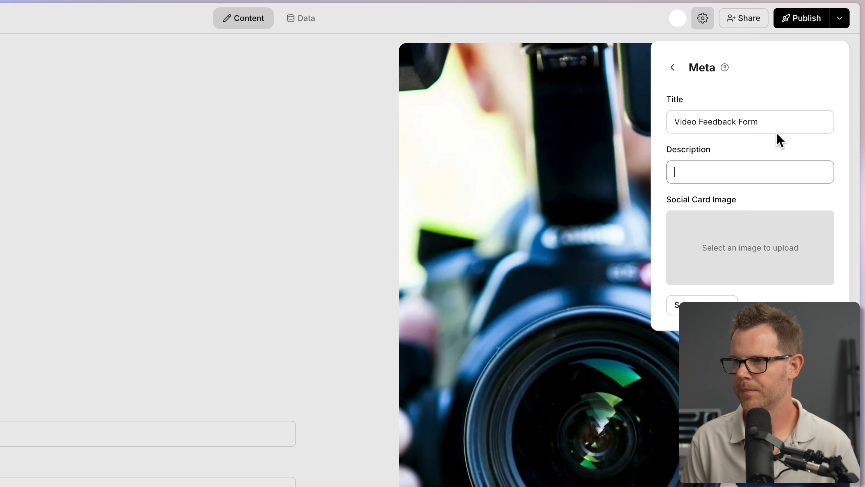
pyautogui.moveTo(643, 402)
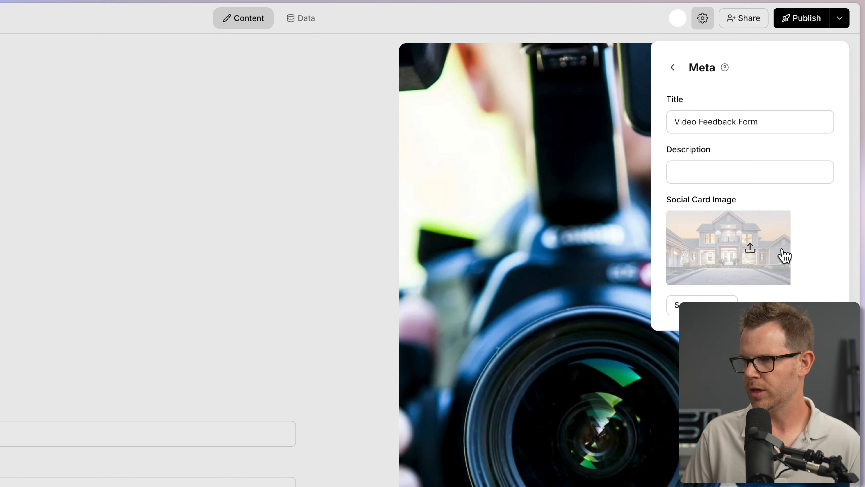
pyautogui.click(691, 167)
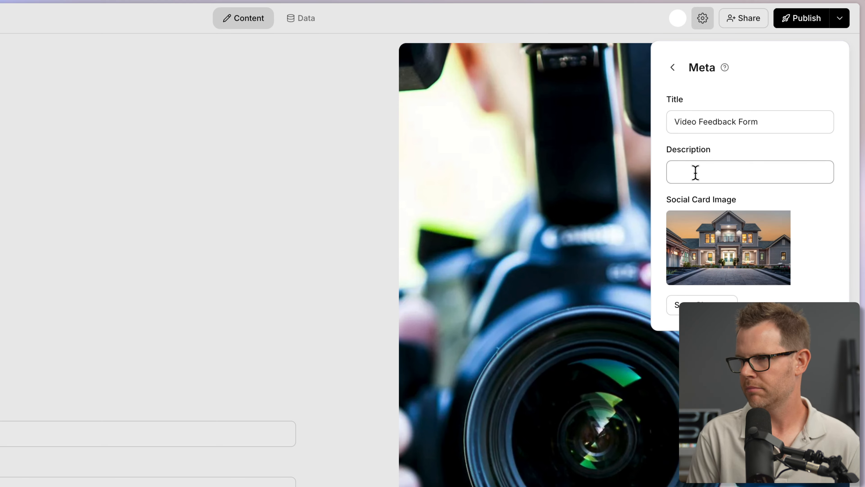
pyautogui.write('Fill out my form.')
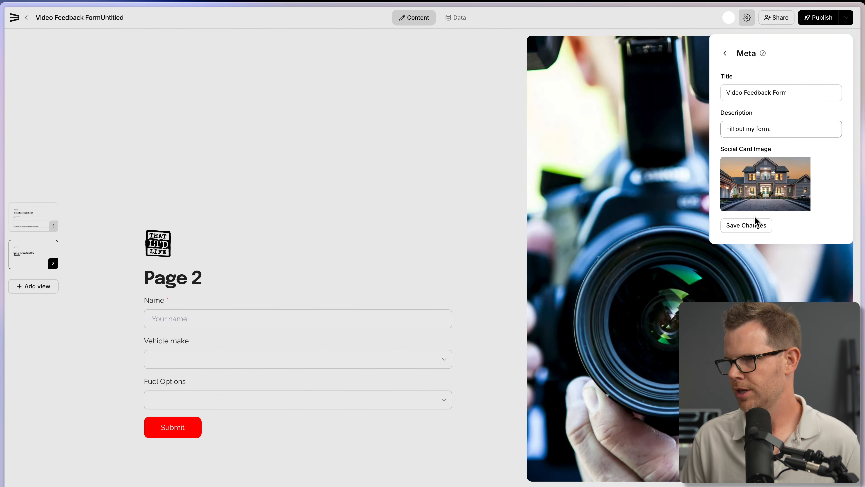
pyautogui.click(718, 309)
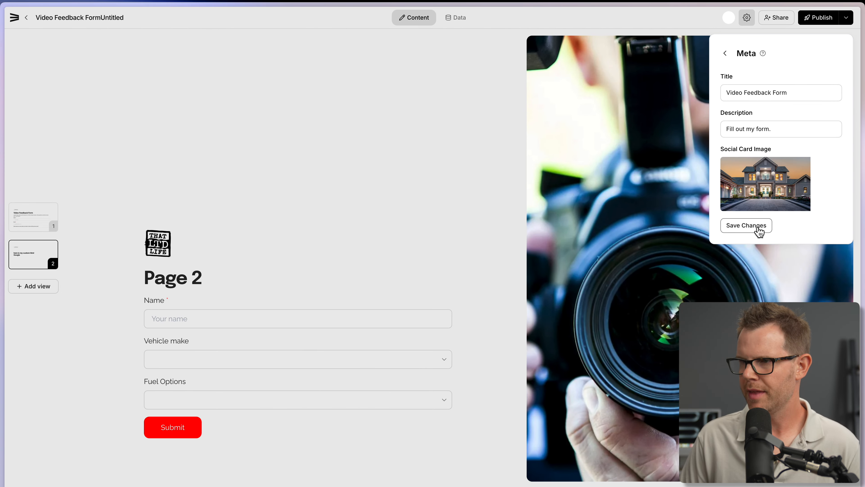
# Reopen the link preview settings, re-enter the title "Video Feedback Form" and the description "Fill out my form", and save them.
pyautogui.click(726, 53)
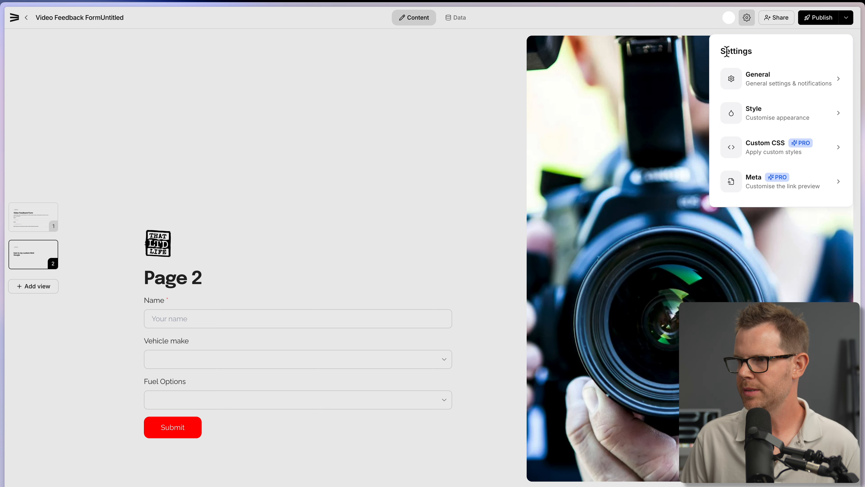
pyautogui.click(776, 185)
pyautogui.click(749, 87)
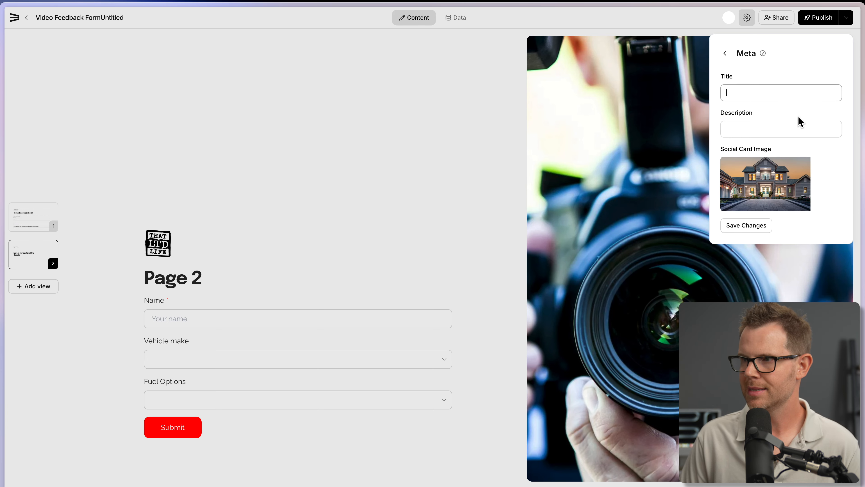
pyautogui.press('super+v')
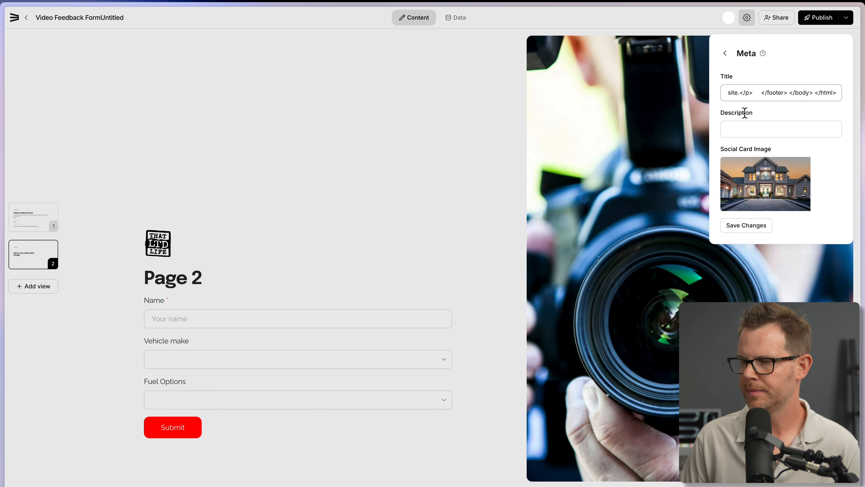
pyautogui.click(747, 225)
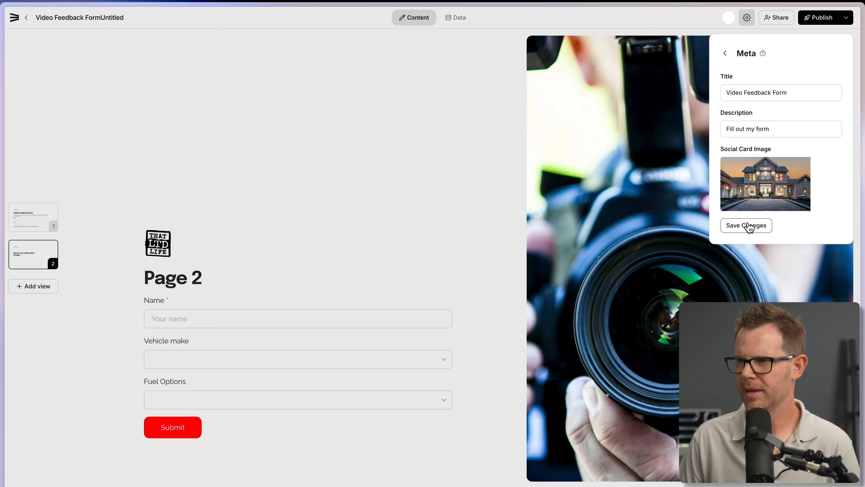
pyautogui.click(725, 54)
pyautogui.click(776, 180)
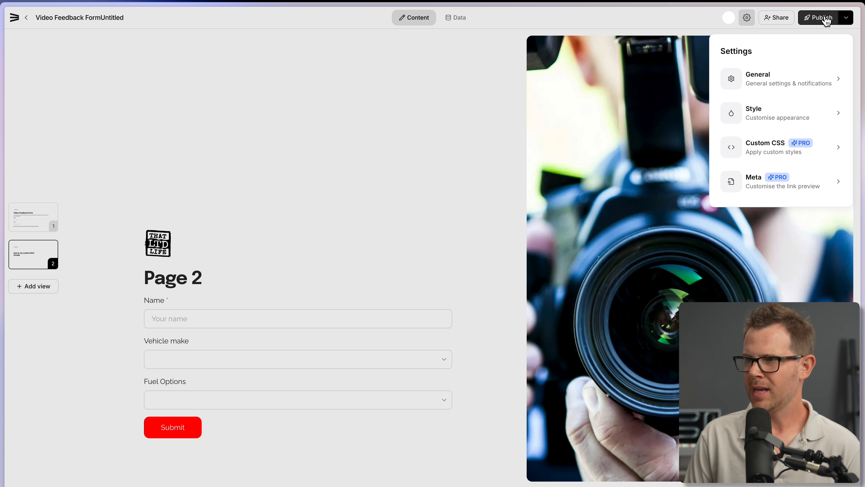
# Publish the form, close the settings and copy the published form's link.
pyautogui.click(826, 19)
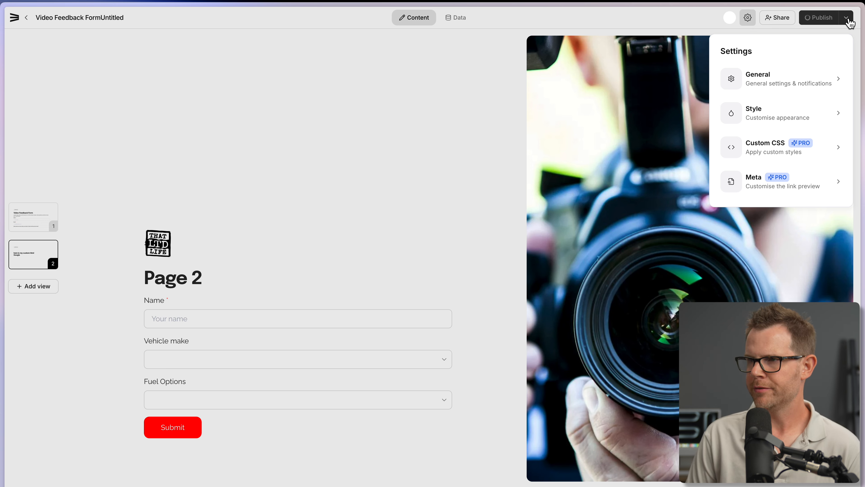
pyautogui.click(747, 22)
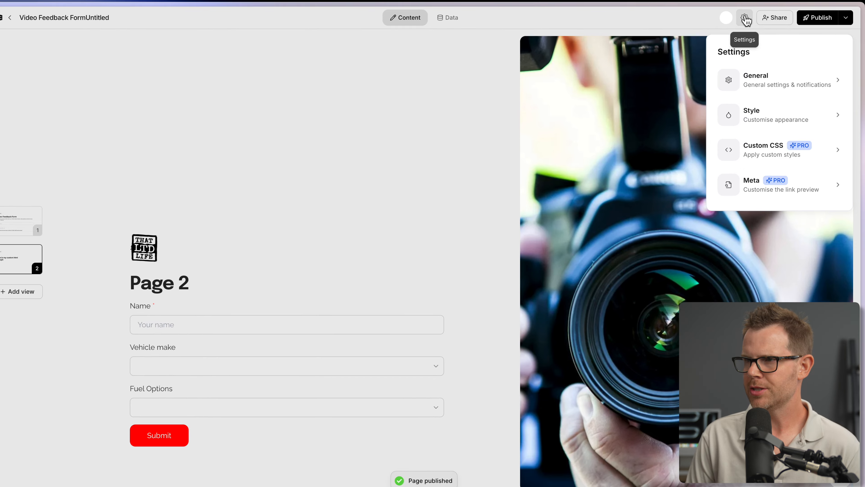
pyautogui.click(746, 22)
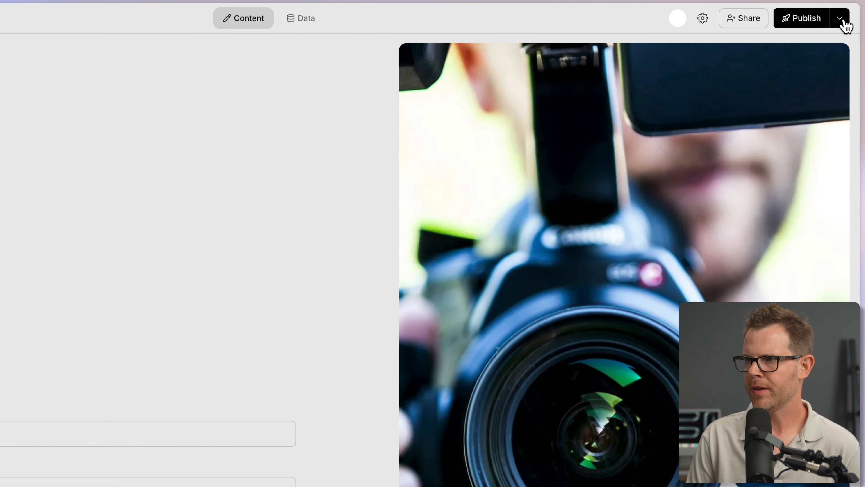
pyautogui.click(840, 20)
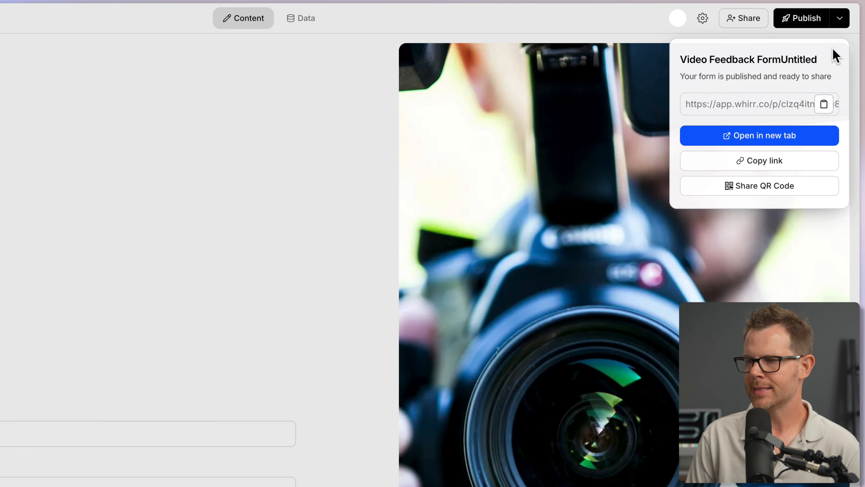
pyautogui.click(826, 106)
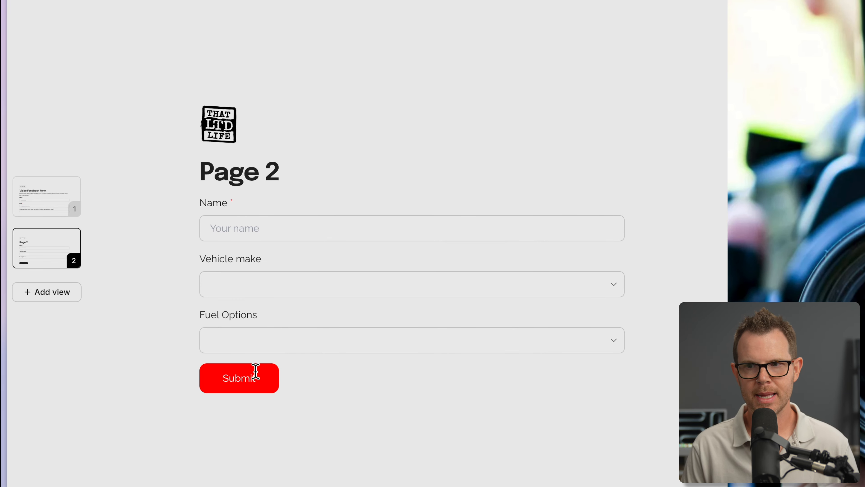
# Add a third view to the form and give it the heading "Thank you page".
pyautogui.click(45, 295)
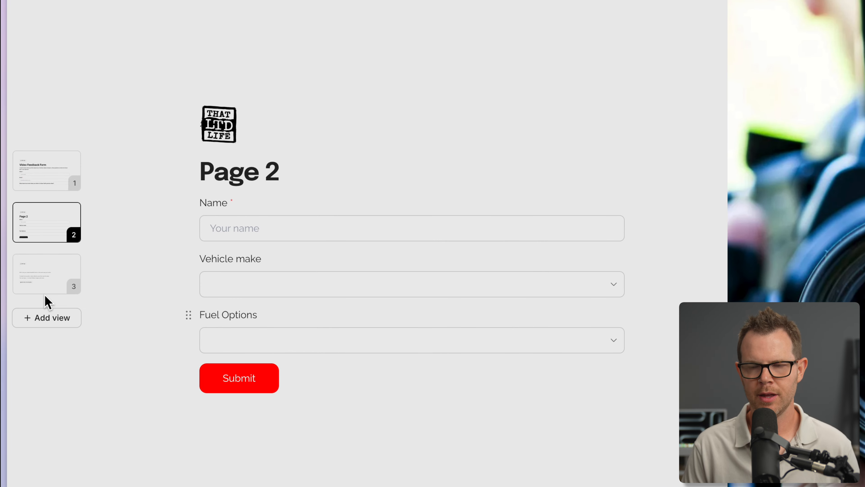
pyautogui.click(45, 278)
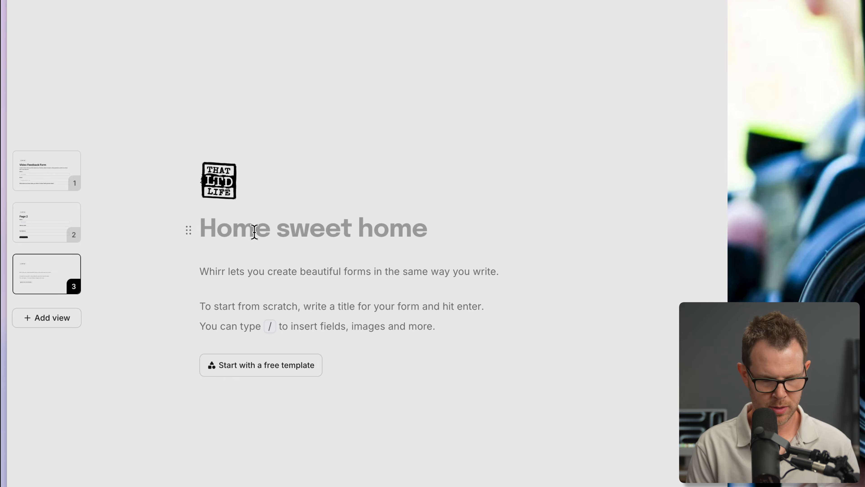
pyautogui.write('Thank you page')
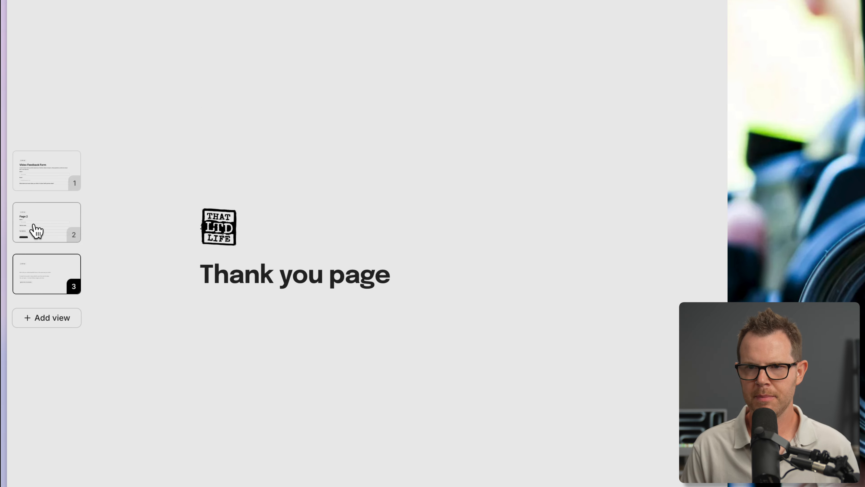
# Set the success screen of page 2's Submit button to View 3, with Submit form as its on-click action.
pyautogui.click(36, 232)
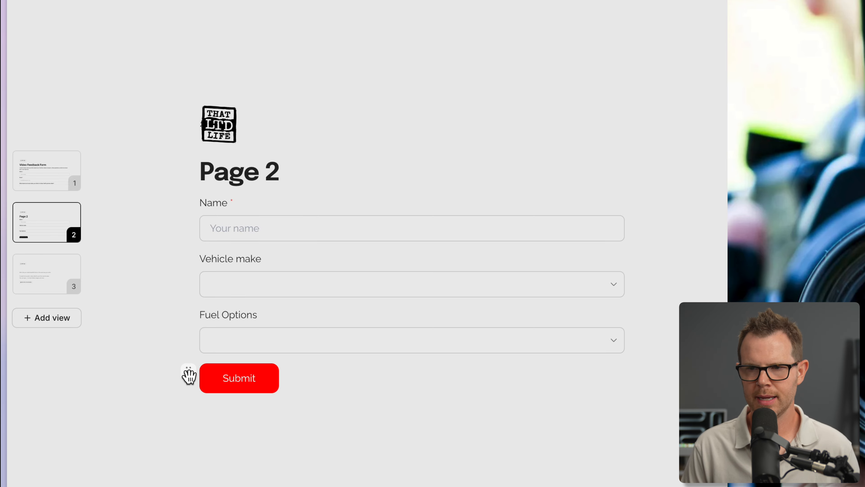
pyautogui.click(188, 374)
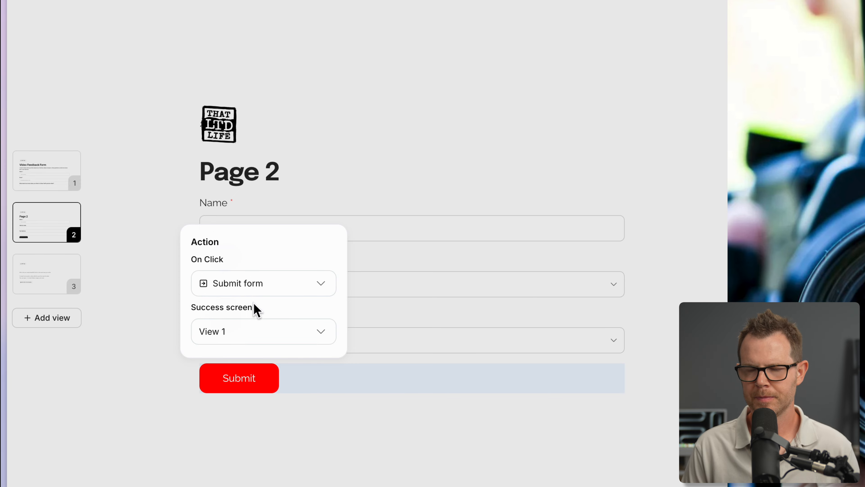
pyautogui.click(256, 285)
pyautogui.click(236, 314)
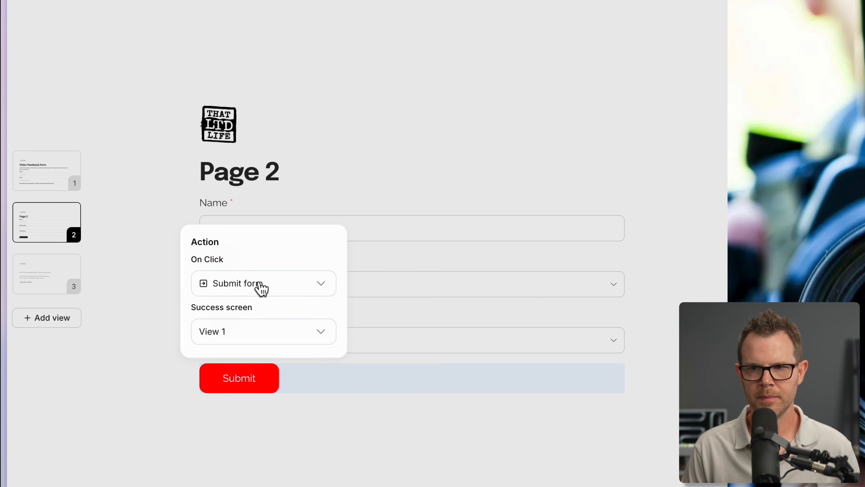
pyautogui.click(241, 336)
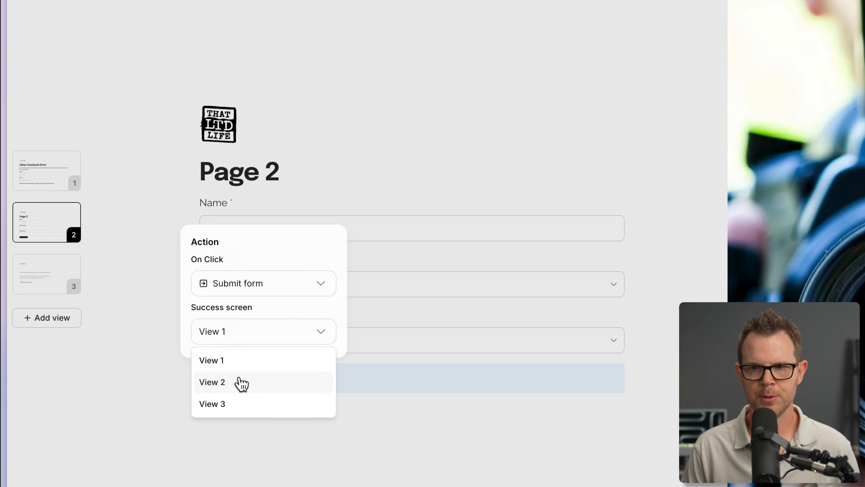
pyautogui.click(228, 405)
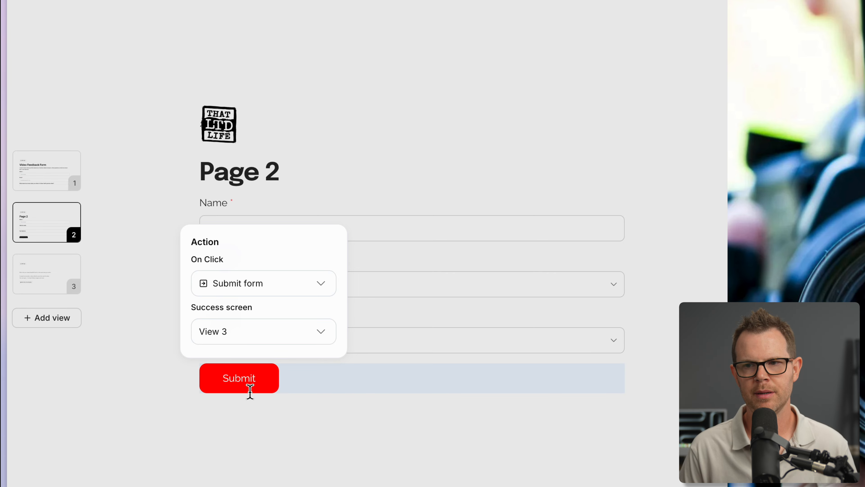
# Review the on-click actions available for the Submit button, leaving it on Submit form.
pyautogui.click(258, 292)
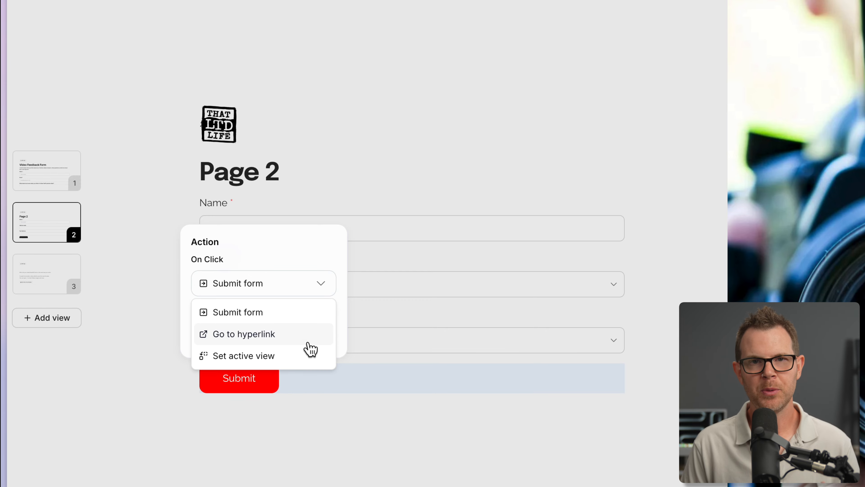
pyautogui.click(277, 318)
pyautogui.click(266, 291)
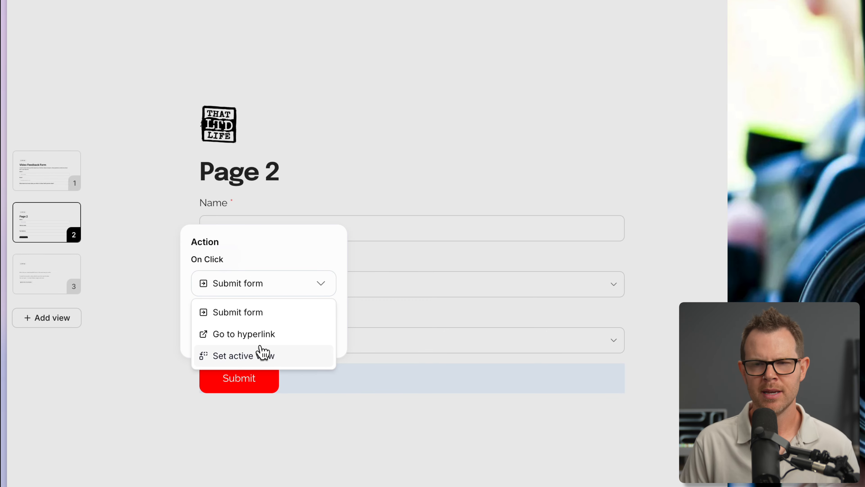
pyautogui.click(584, 66)
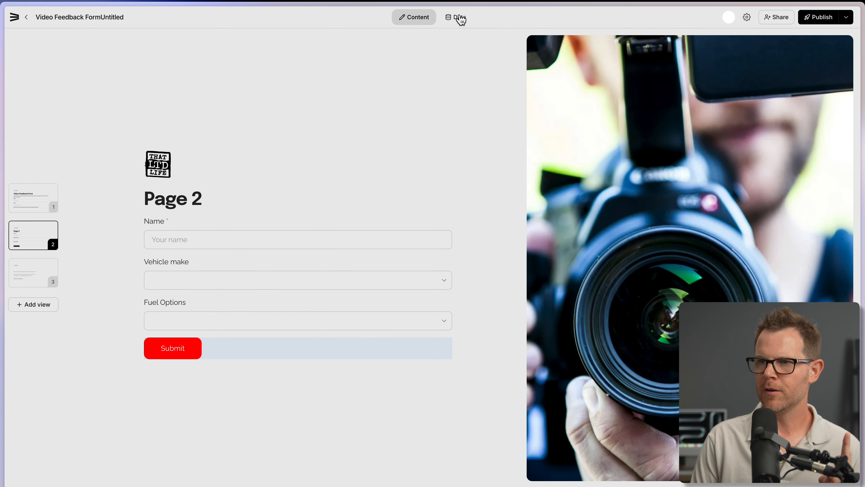
# Look at the form's response data and return to the first view in the content editor.
pyautogui.click(460, 19)
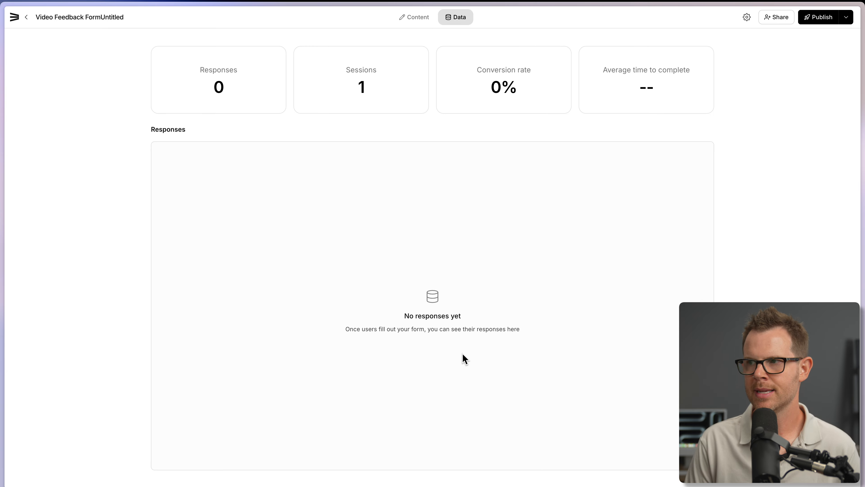
pyautogui.click(411, 21)
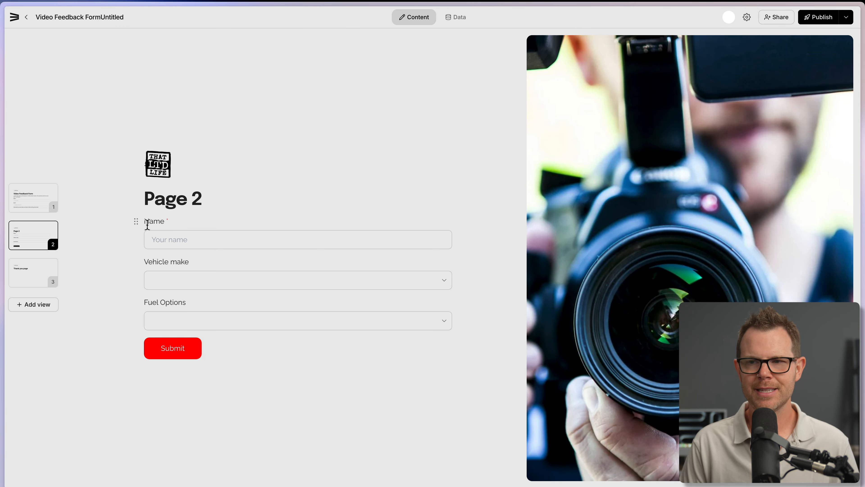
pyautogui.moveTo(594, 126)
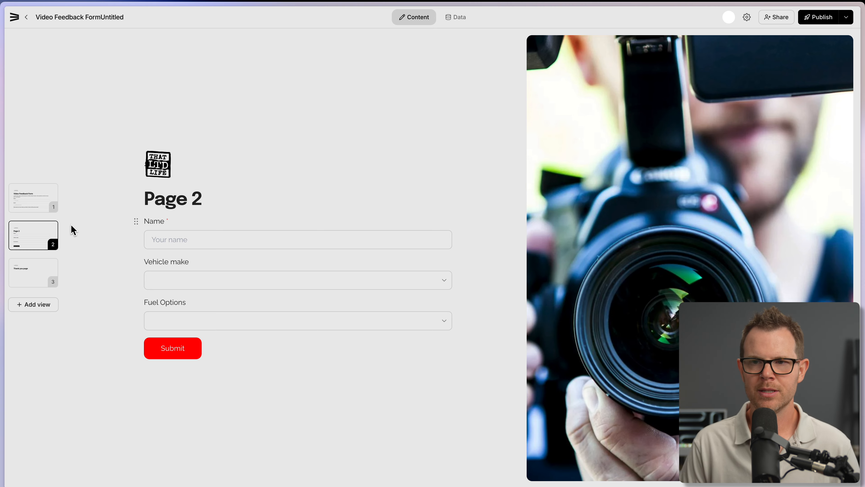
pyautogui.click(30, 205)
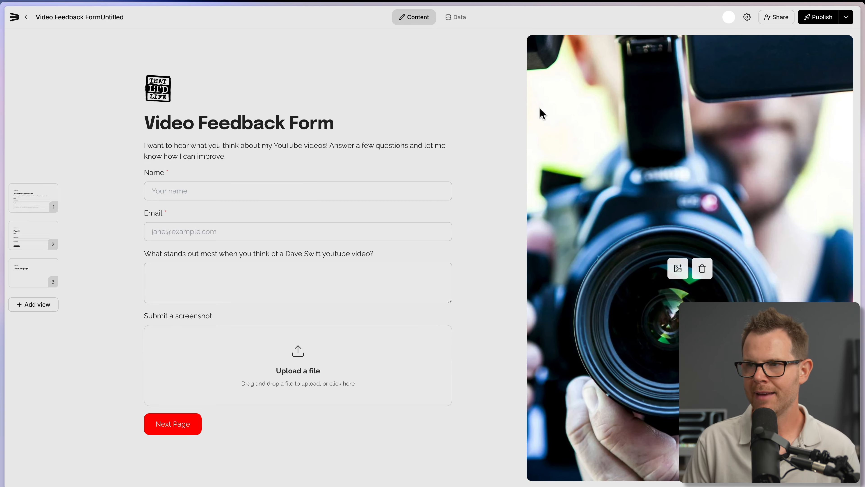
# Remove the camera cover image from Page 2, compare the first view, and return to Page 2.
pyautogui.moveTo(671, 249)
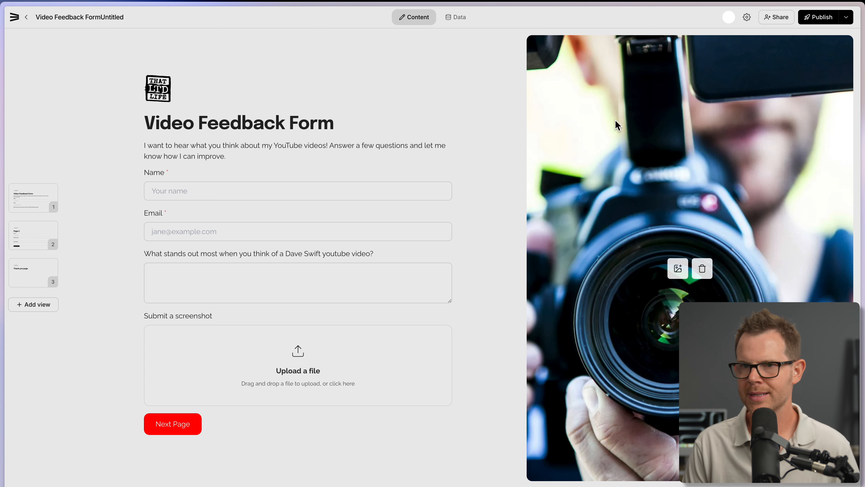
pyautogui.click(34, 235)
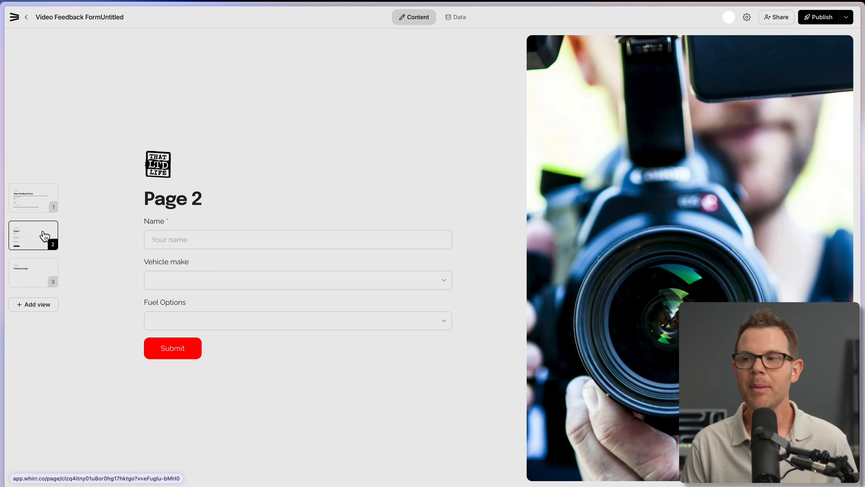
pyautogui.moveTo(683, 217)
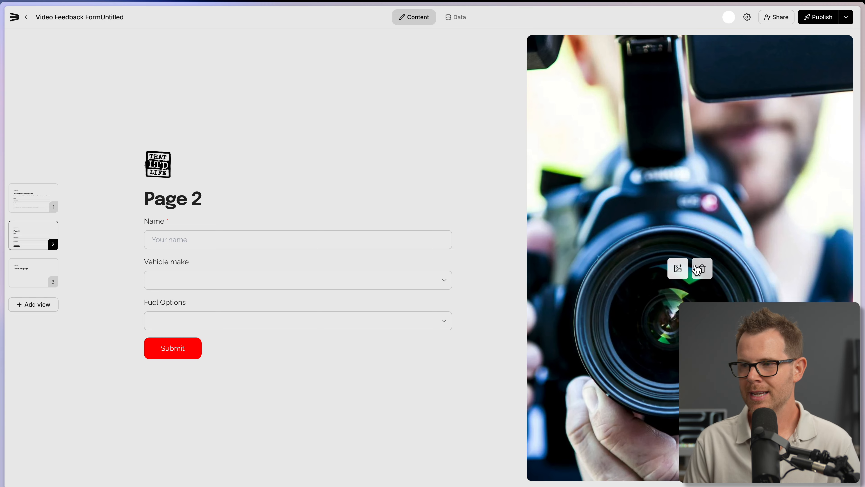
pyautogui.click(704, 270)
pyautogui.click(37, 198)
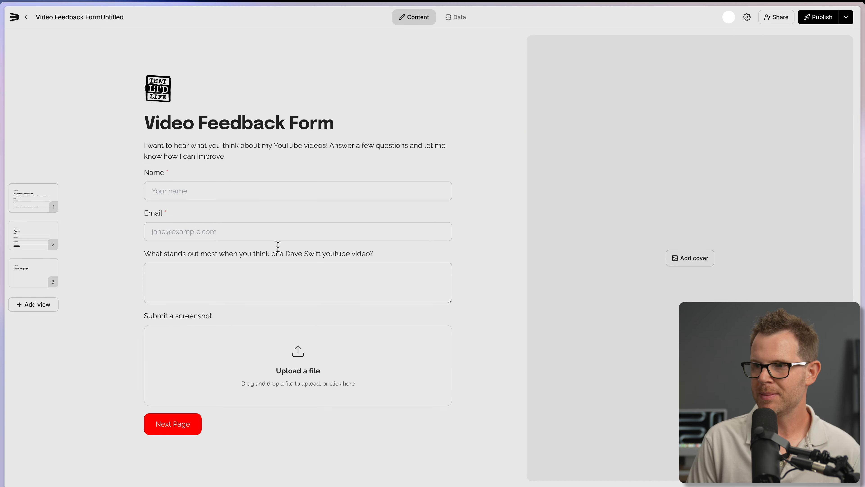
pyautogui.click(30, 241)
# Change the form's style layout to the centred option and check it on the first view.
pyautogui.click(746, 20)
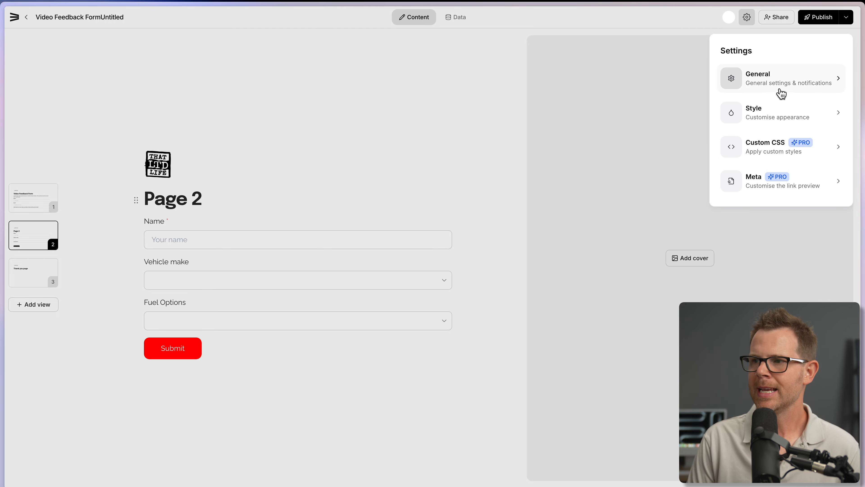
pyautogui.click(792, 116)
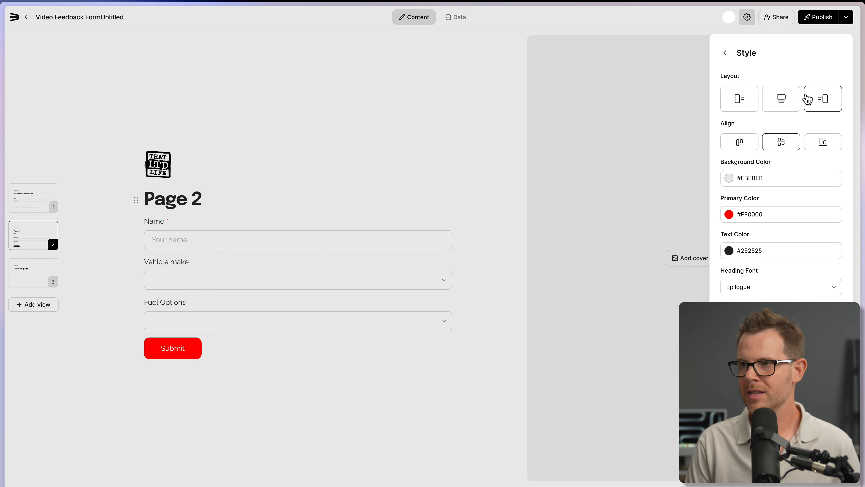
pyautogui.click(781, 100)
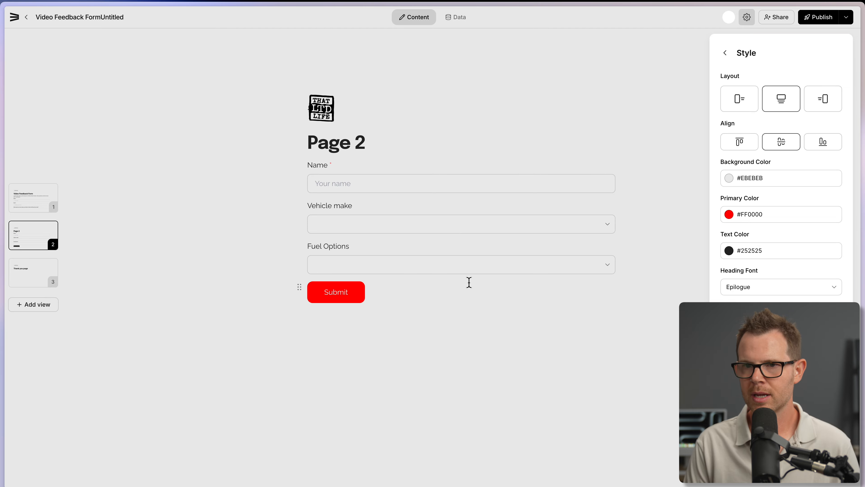
pyautogui.click(39, 209)
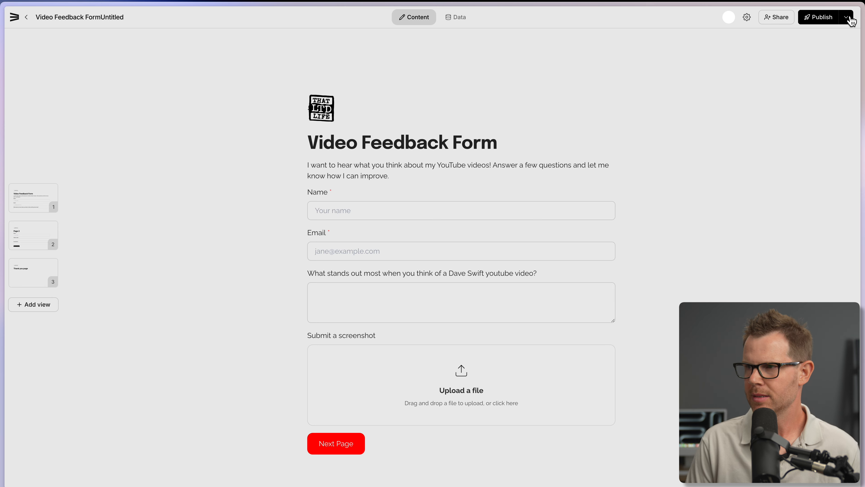
# Test the live form's first page with a name, an email, "tacos" and Ninjapipe Transcript.txt, continuing to the next page.
pyautogui.click(847, 18)
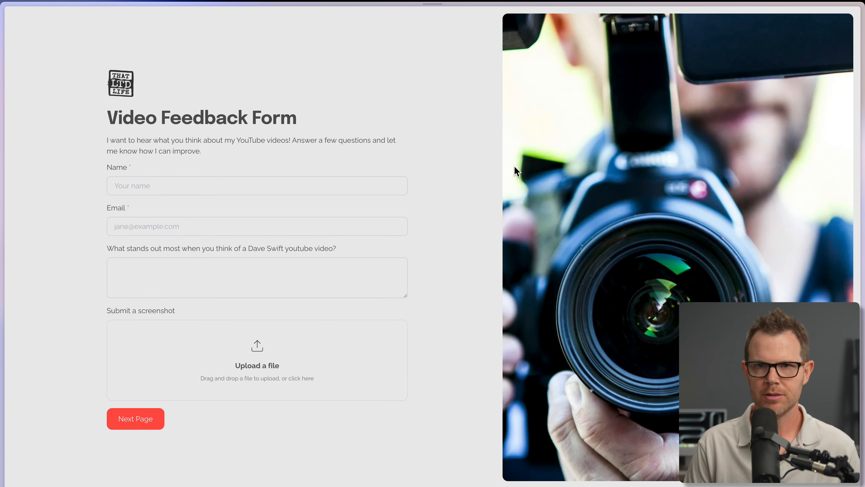
pyautogui.click(193, 185)
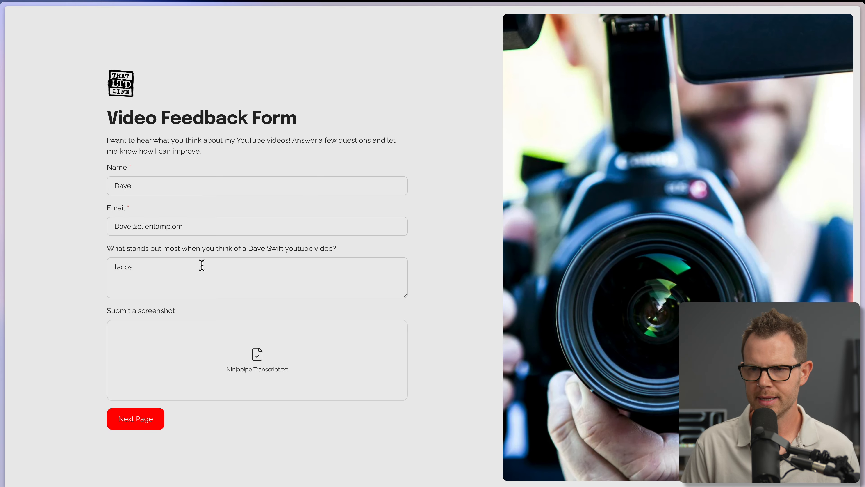
pyautogui.click(119, 426)
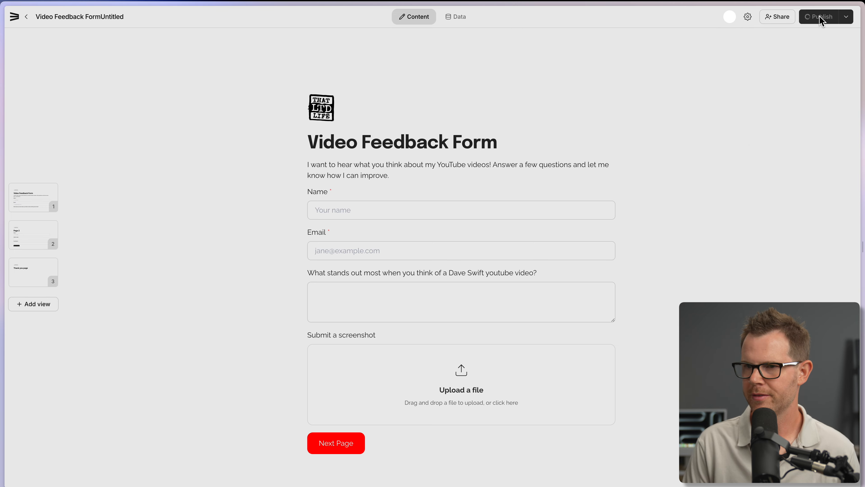
# Check Page 2 in the editor and retest the live first page with a name, an email, "Tacos" and Ninjapipe Transcript.txt.
pyautogui.click(17, 236)
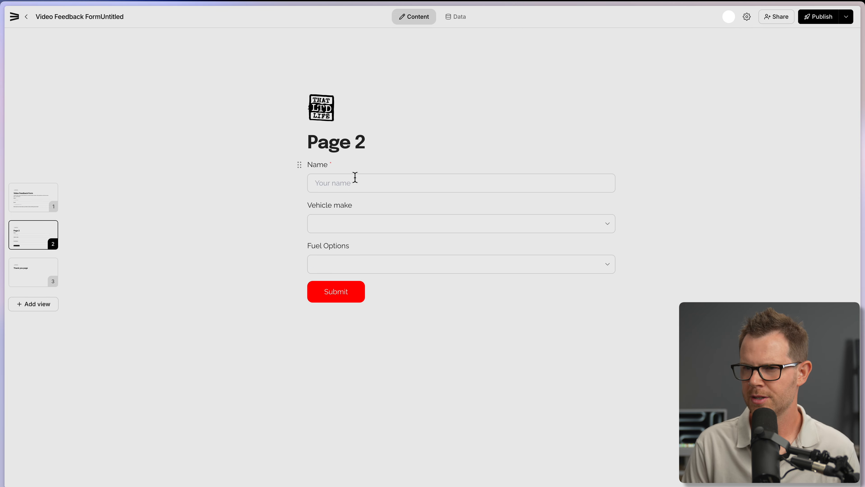
pyautogui.click(334, 229)
pyautogui.click(306, 209)
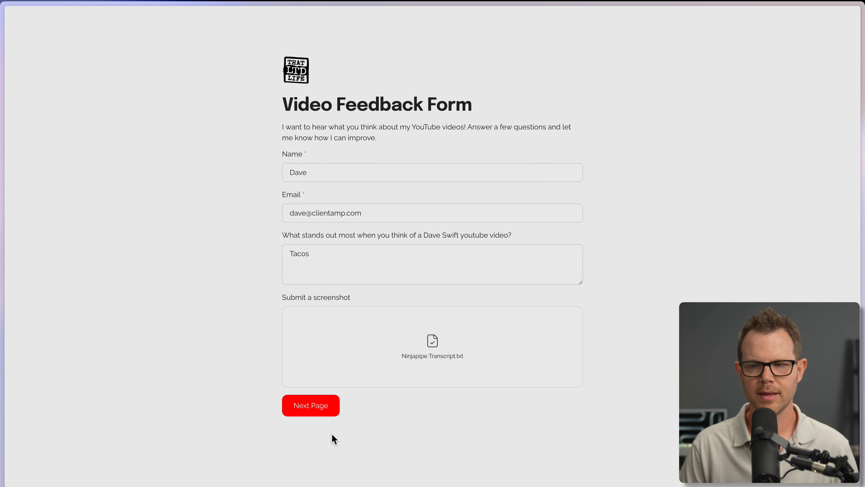
pyautogui.click(322, 411)
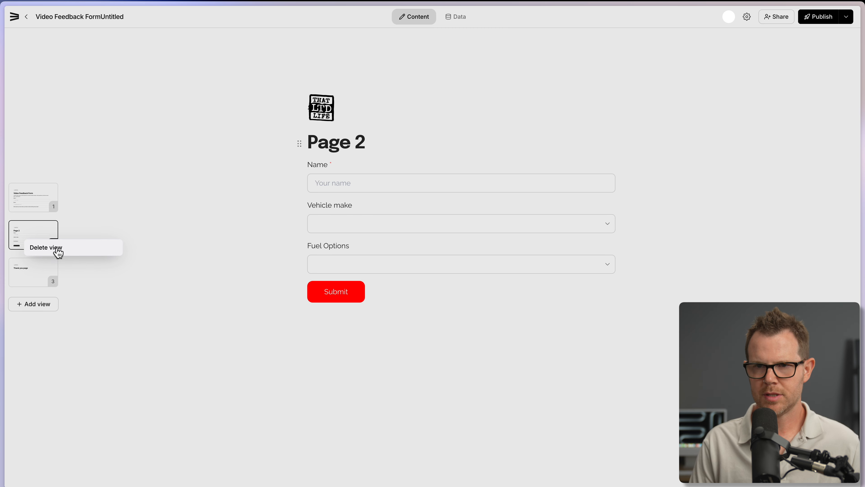
# Delete the Page 2 view from the form and go back to the Video Feedback Form view.
pyautogui.click(58, 253)
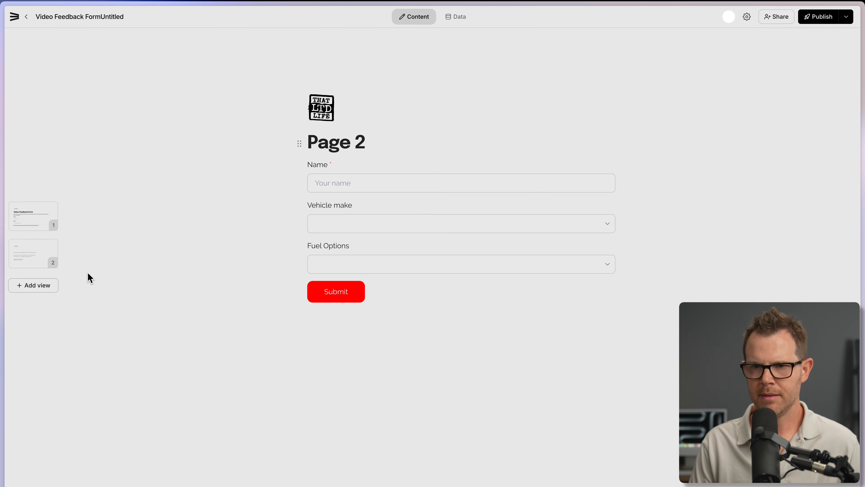
pyautogui.scroll(-1, 422, 244)
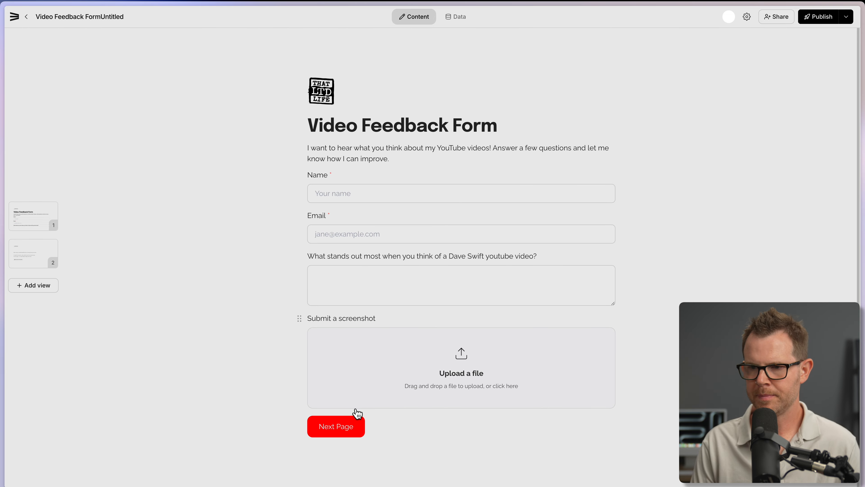
# Set the on-click action of the first view's Next Page button to Submit form.
pyautogui.click(342, 431)
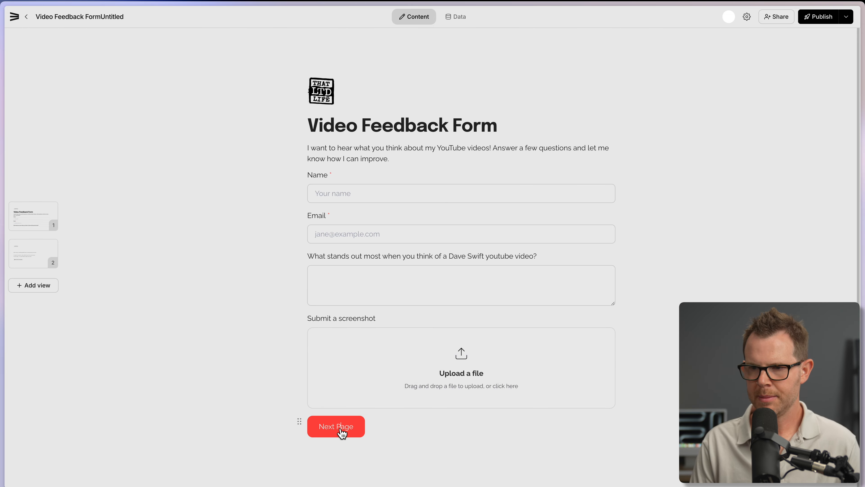
pyautogui.click(299, 422)
pyautogui.click(223, 419)
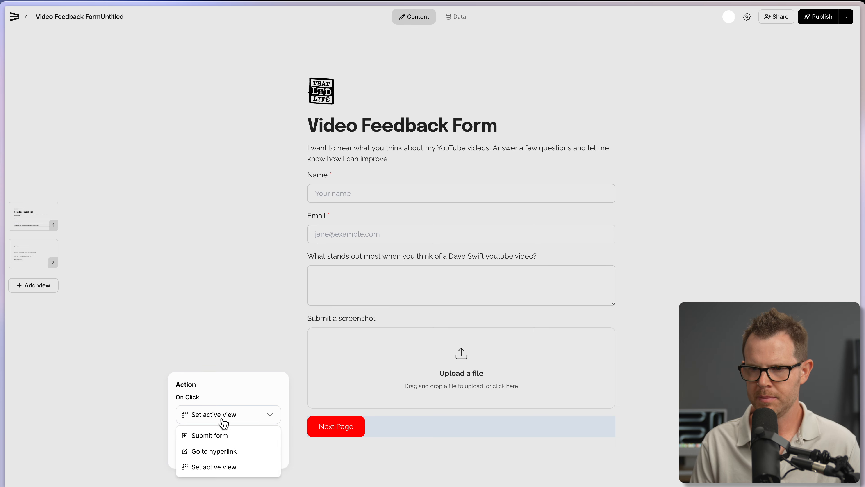
pyautogui.click(225, 437)
pyautogui.click(223, 453)
pyautogui.click(211, 430)
pyautogui.press('Escape')
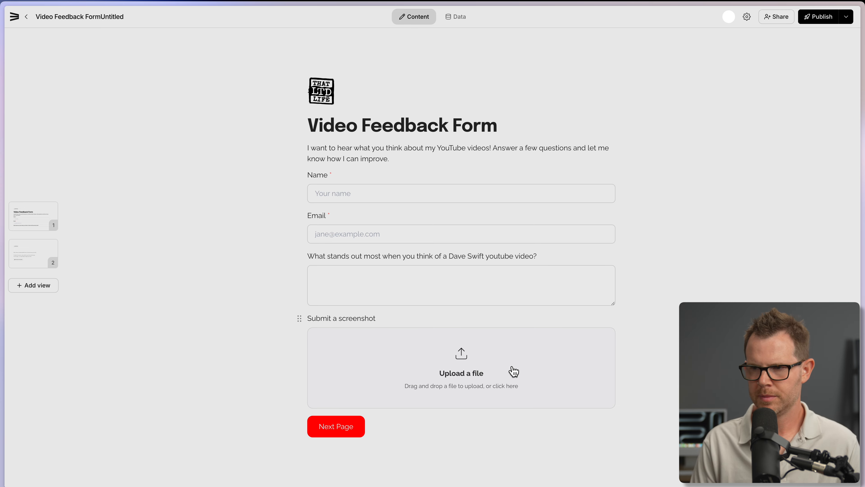
# Publish the updated form, submit a live test response with Ninjapipe Transcript.txt attached and "Tacos" as the answer, and return to the editor.
pyautogui.click(825, 17)
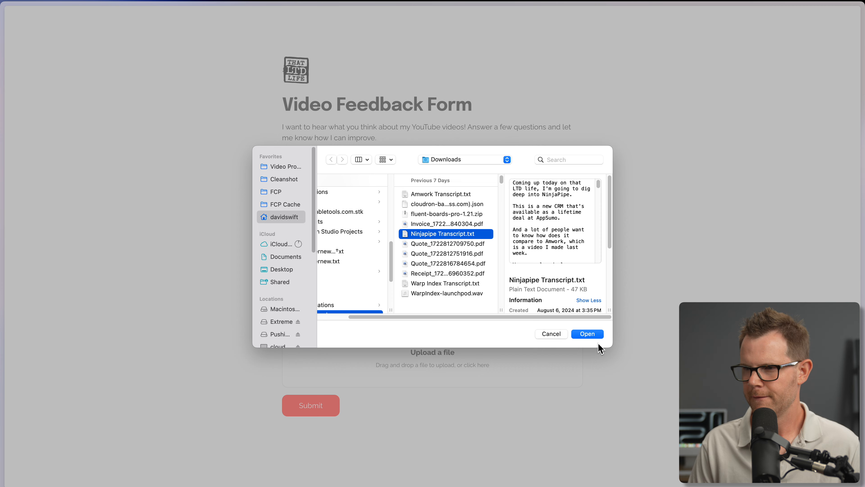
pyautogui.click(585, 332)
pyautogui.click(306, 406)
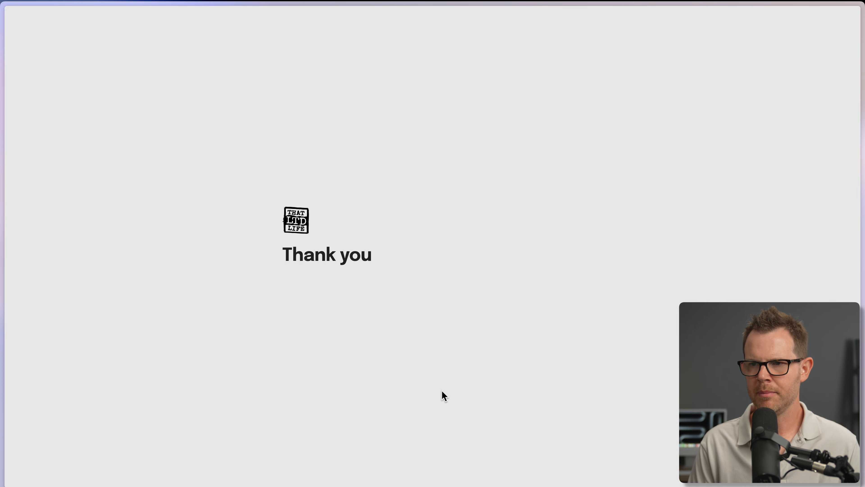
pyautogui.press('super+w')
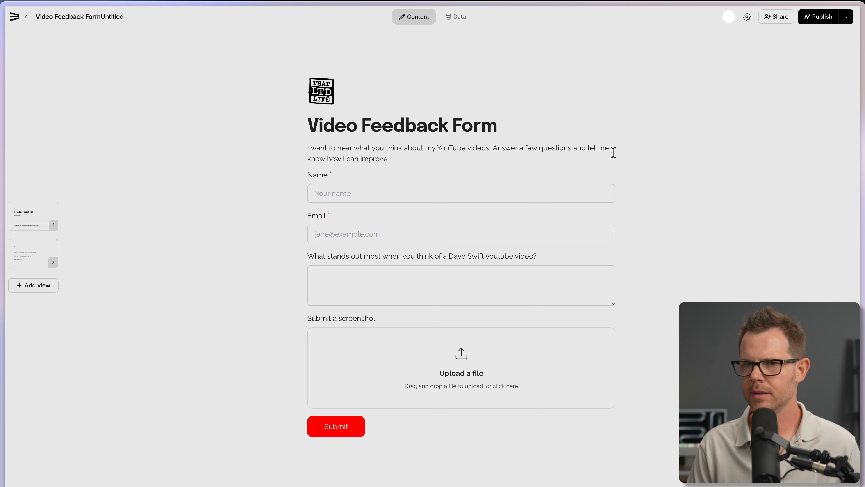
# Examine the form's response data, including the statistics and the submitted answers in the responses table.
pyautogui.click(465, 21)
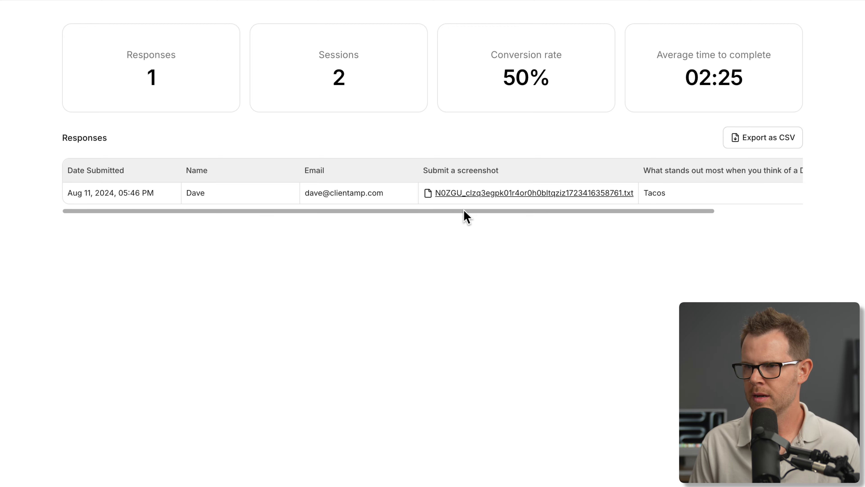
pyautogui.moveTo(464, 210); pyautogui.dragTo(249, 218)
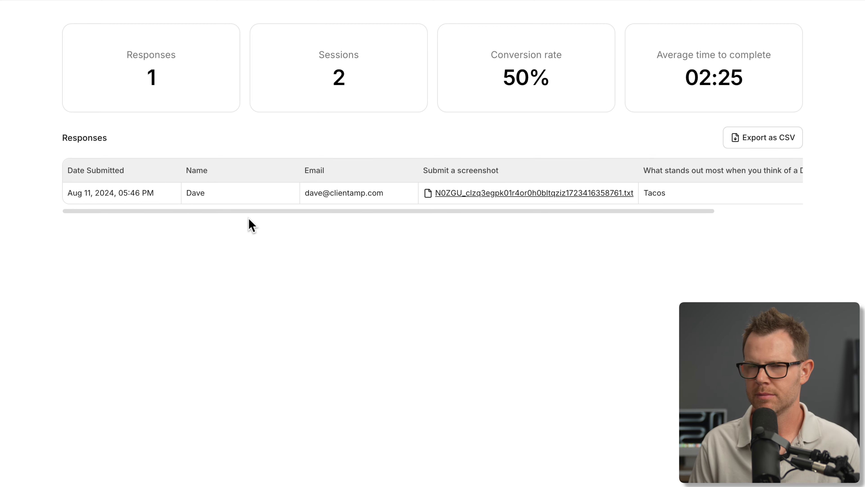